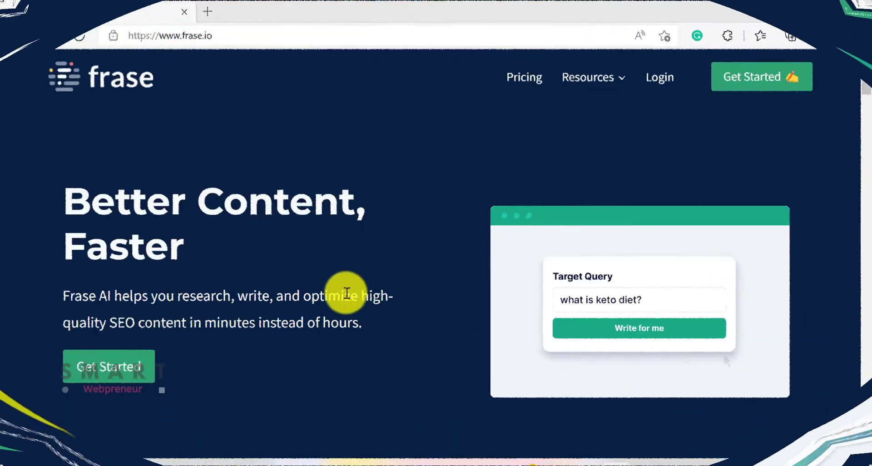
Scroll down through the Frase homepage to look over its features.
scroll(336, 303, "down", 1)
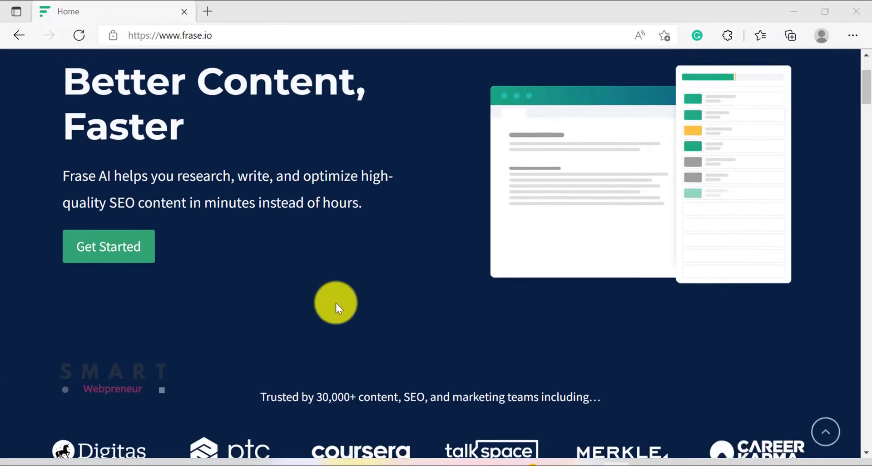
scroll(336, 301, "down", 1)
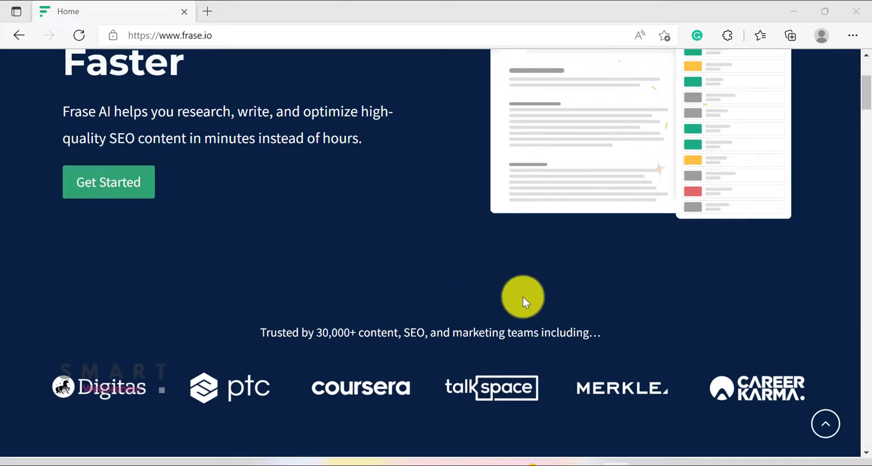
scroll(523, 297, "down", 2)
scroll(582, 282, "down", 2)
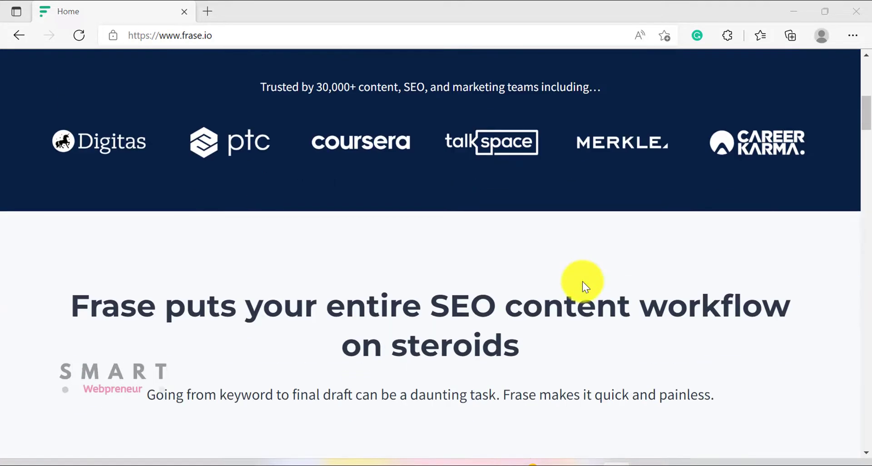
scroll(584, 281, "down", 1)
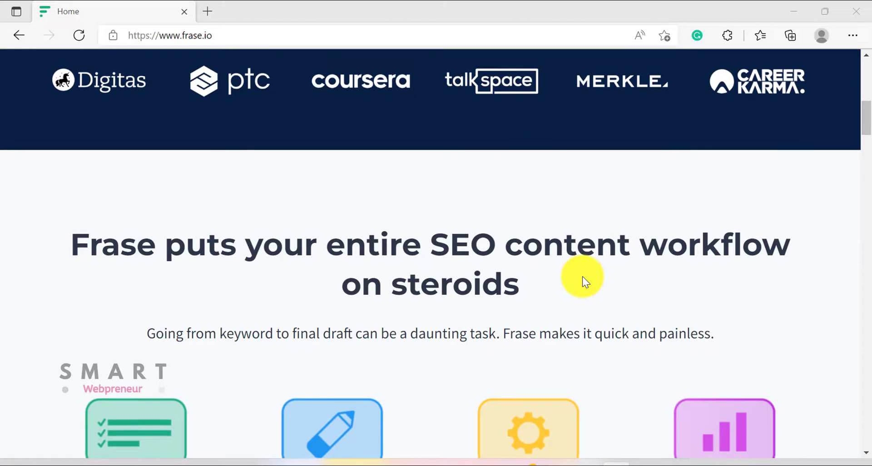
scroll(584, 280, "down", 2)
scroll(583, 282, "down", 3)
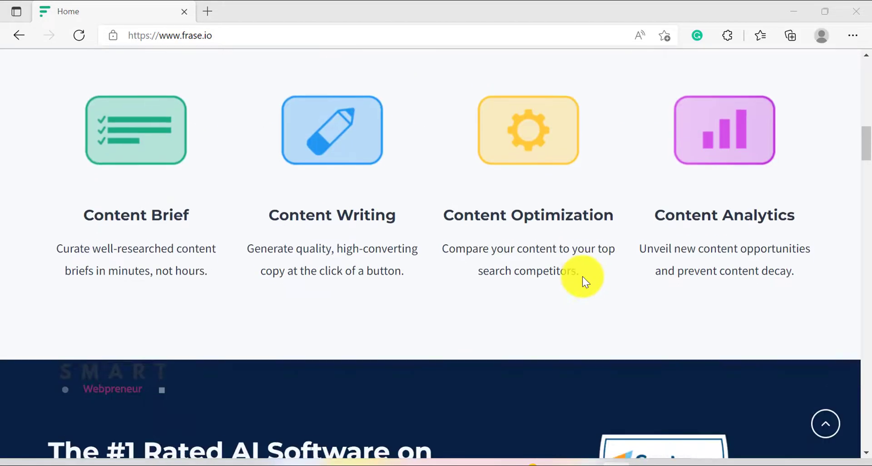
scroll(582, 282, "down", 1)
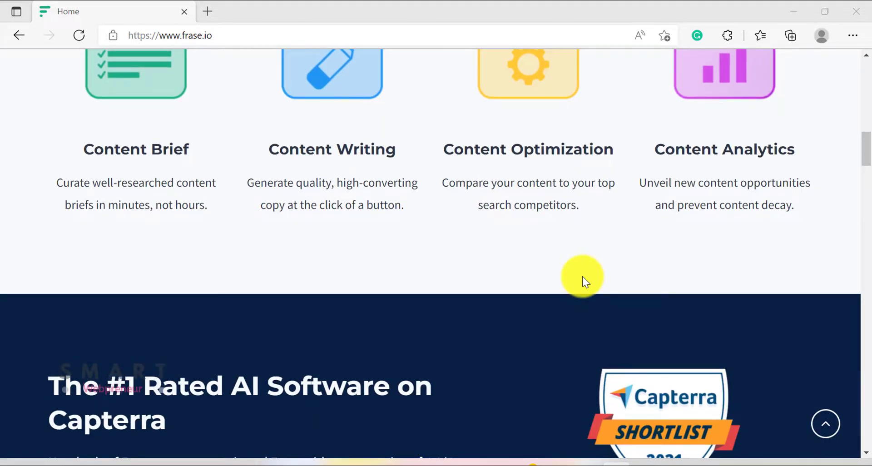
scroll(583, 276, "down", 2)
scroll(582, 276, "down", 2)
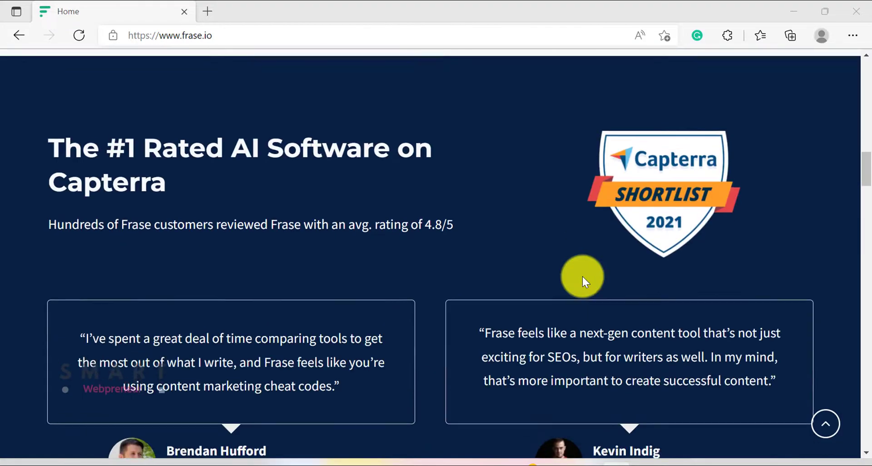
scroll(582, 276, "down", 4)
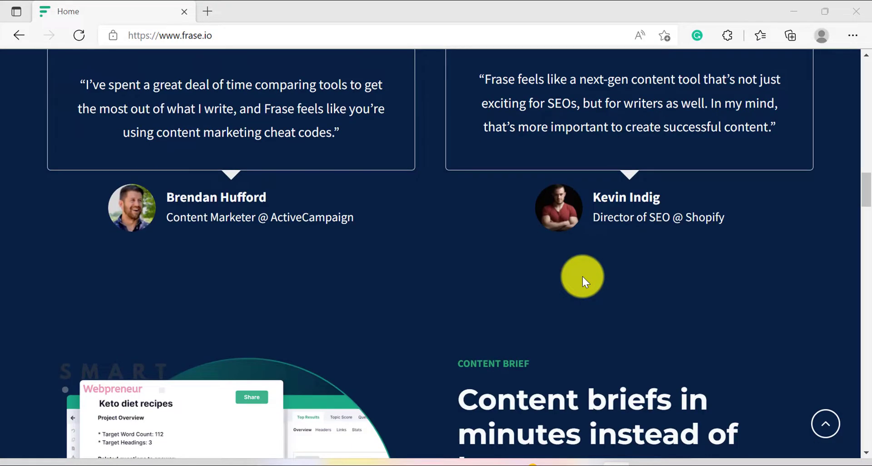
scroll(580, 277, "down", 4)
left_click_drag(865, 199, 847, 359)
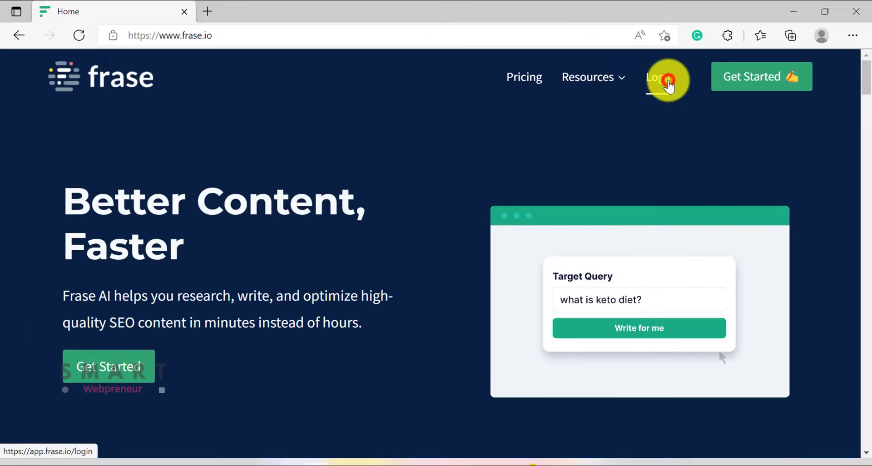
Log in and scroll the documents dashboard listing the account's documents.
left_click(669, 85)
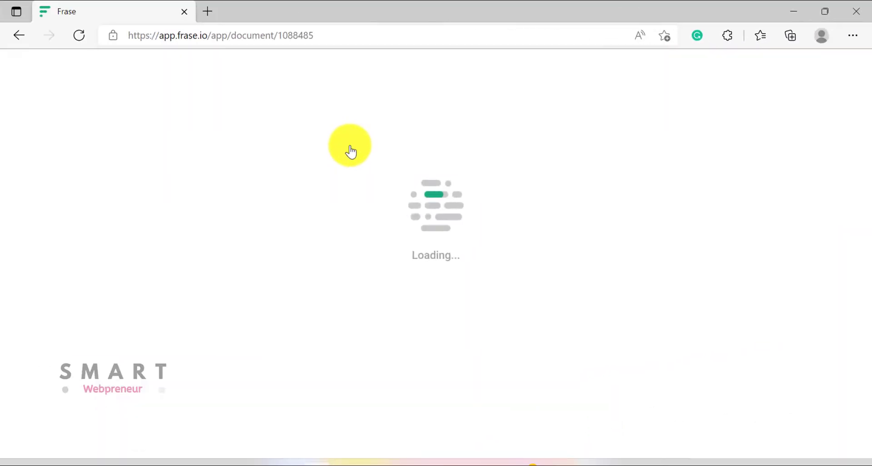
scroll(282, 231, "down", 2)
scroll(253, 238, "down", 2)
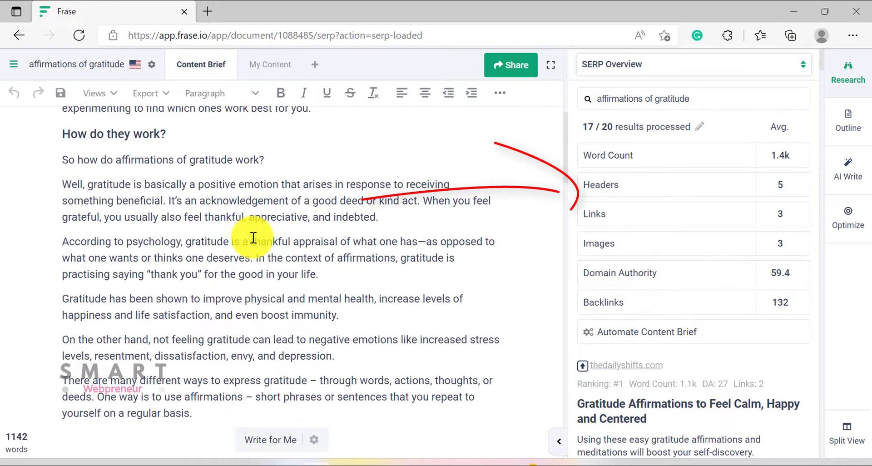
scroll(363, 226, "down", 2)
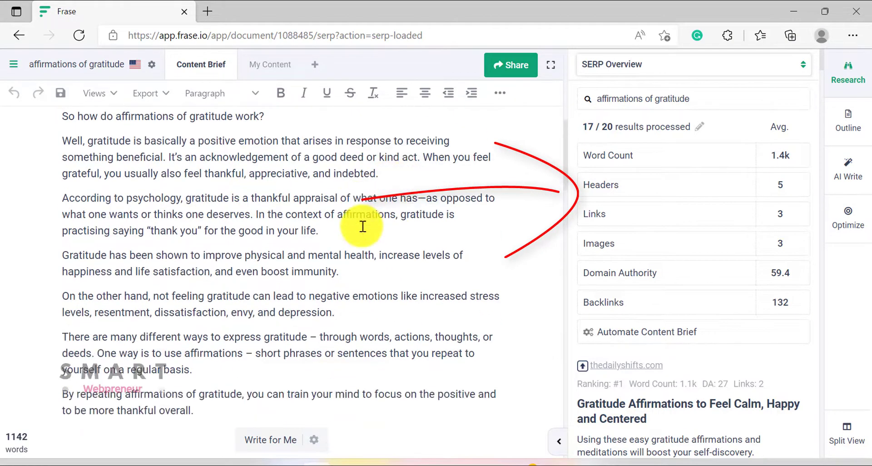
scroll(363, 226, "down", 1)
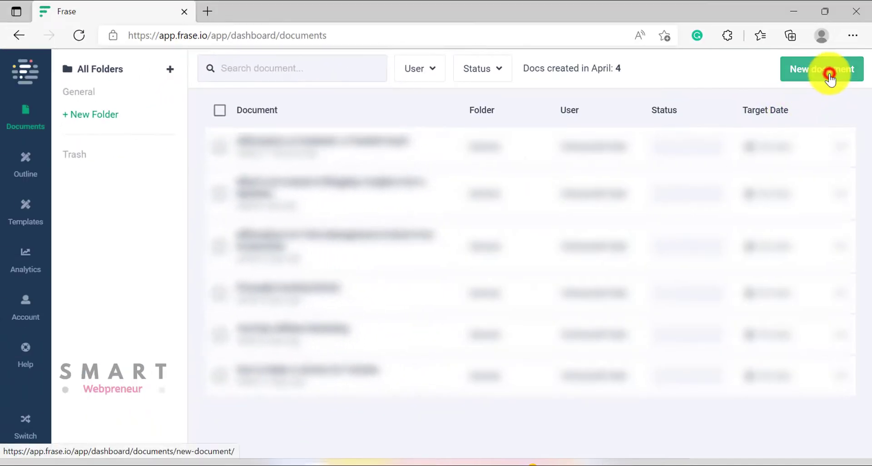
Create a General-folder document targeting the query 'How to take care of money plant'.
left_click(830, 75)
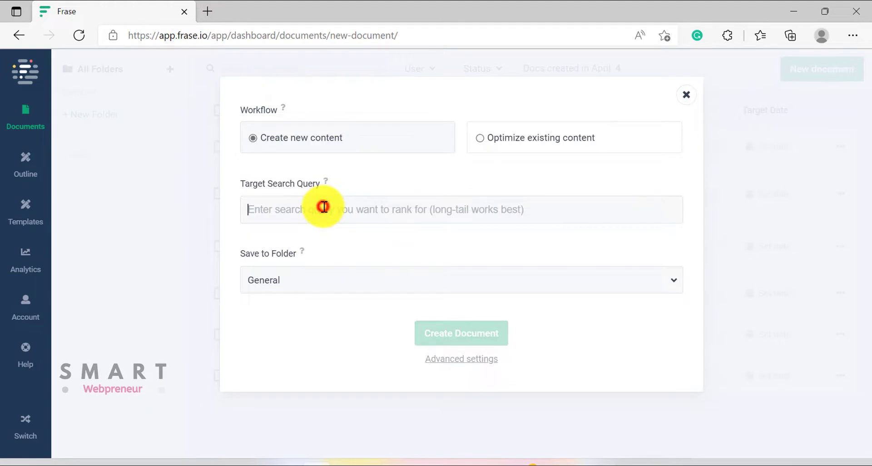
type("How to take care of money plant")
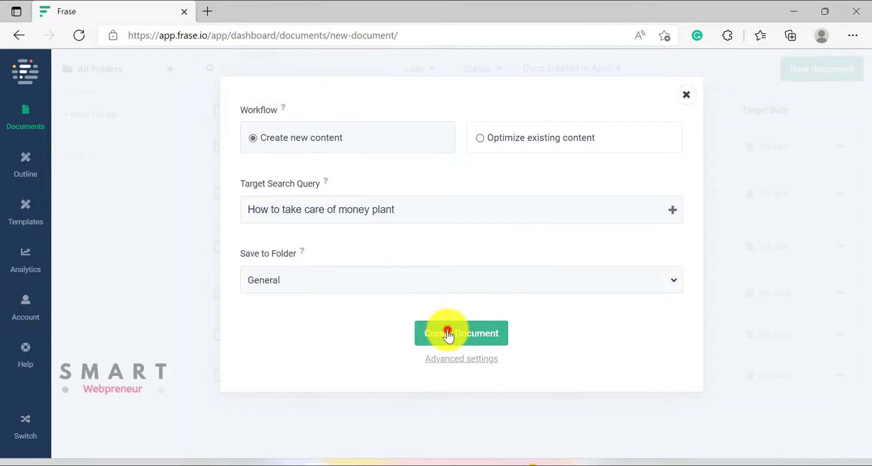
left_click(448, 334)
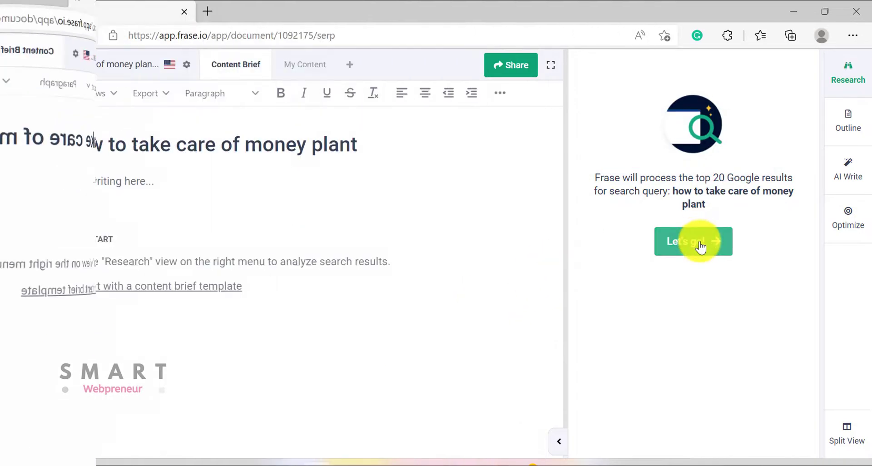
Run SERP research on the top 20 Google results for the money plant query.
left_click(700, 246)
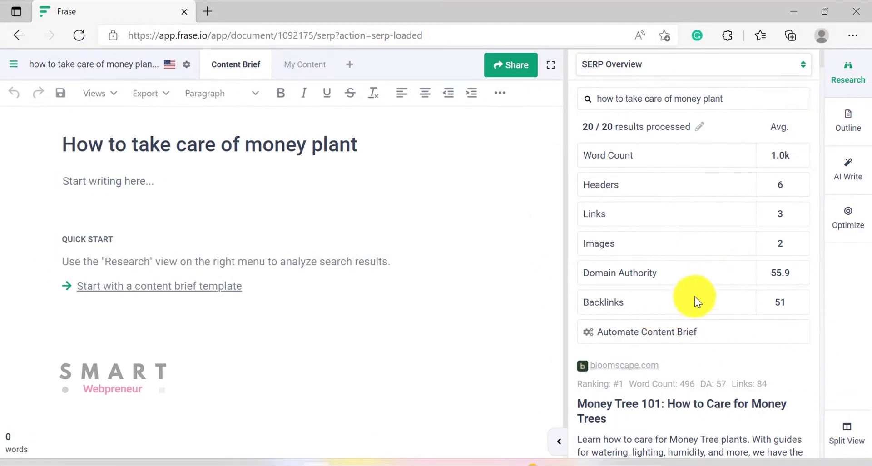
Insert the default automated brief (1014-word, 6-heading overview, People Also Ask) and review it.
left_click(621, 339)
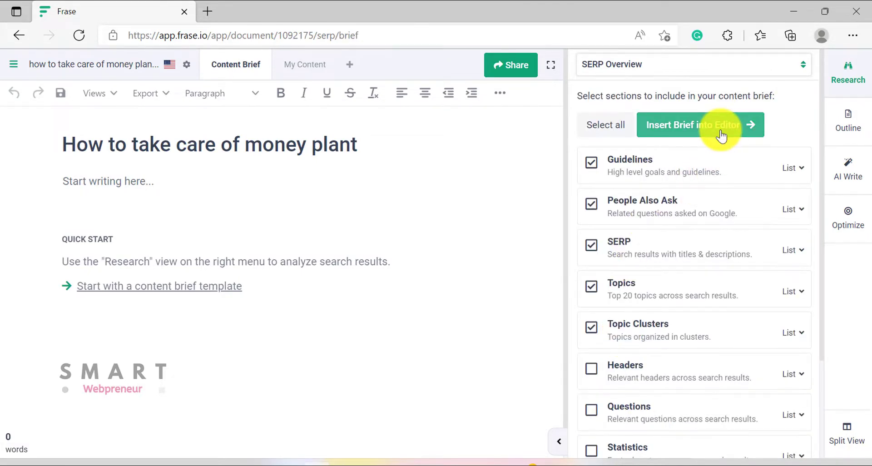
left_click(721, 132)
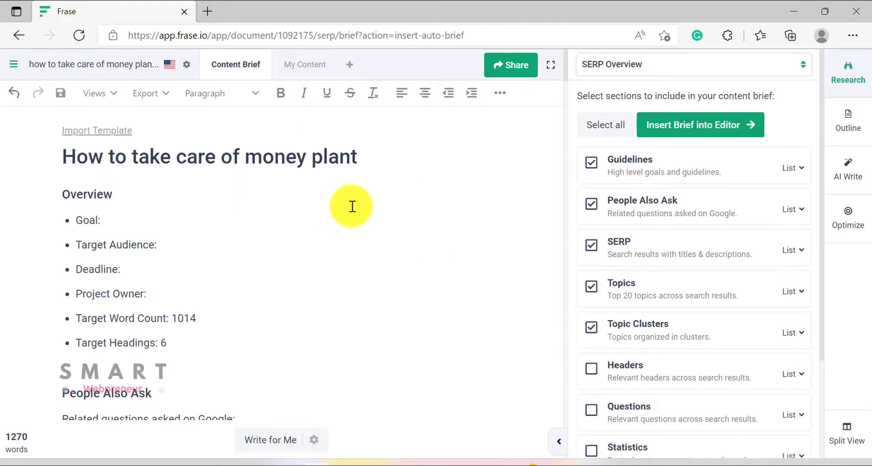
scroll(363, 259, "down", 4)
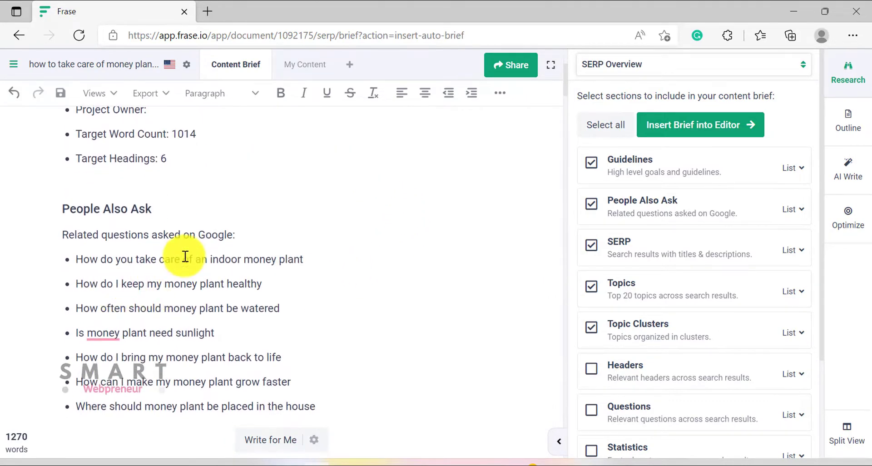
scroll(282, 238, "down", 3)
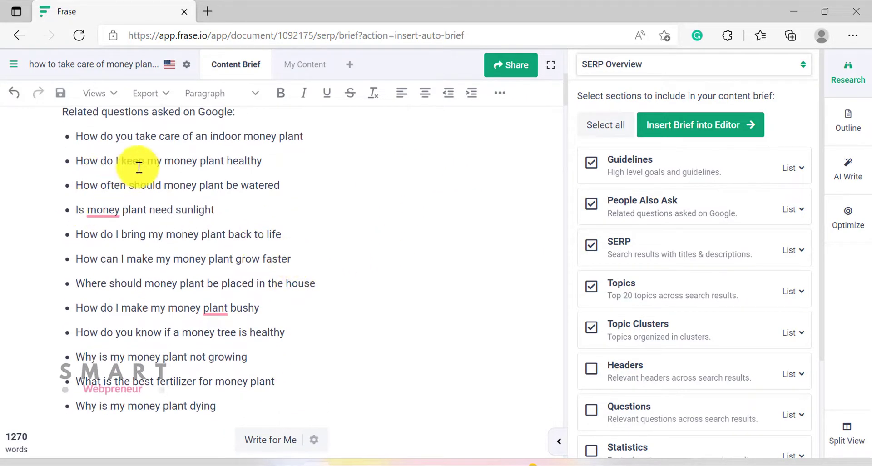
scroll(332, 205, "down", 4)
scroll(331, 208, "down", 3)
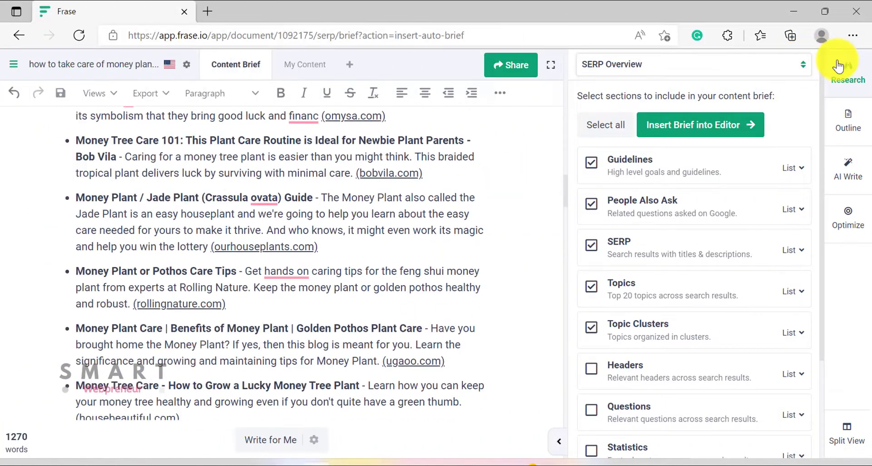
Scroll through the SERP Overview results, then bring up the Compose Outline panel.
left_click(838, 67)
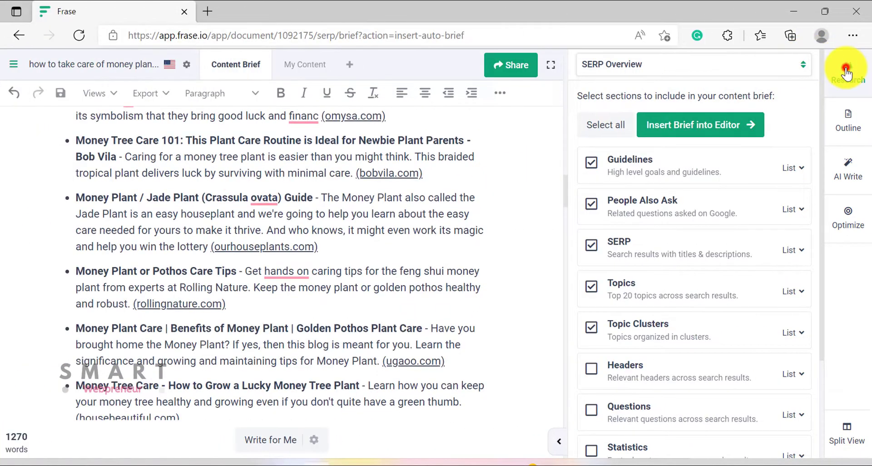
scroll(708, 253, "down", 3)
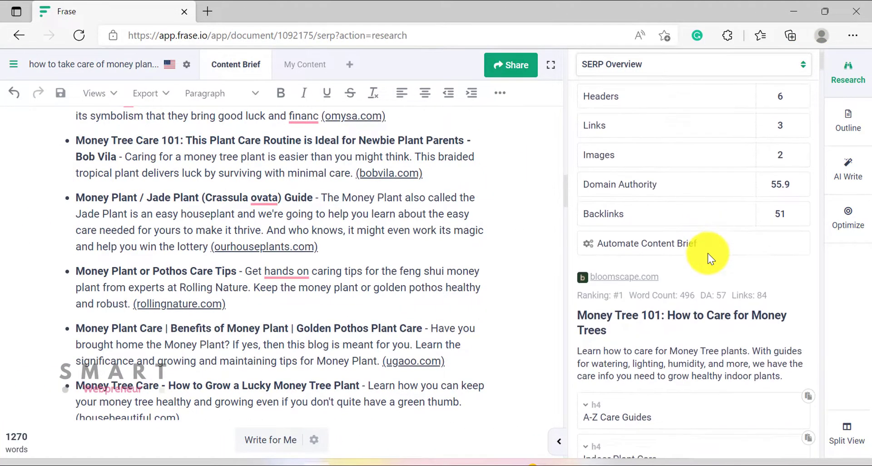
scroll(670, 225, "down", 2)
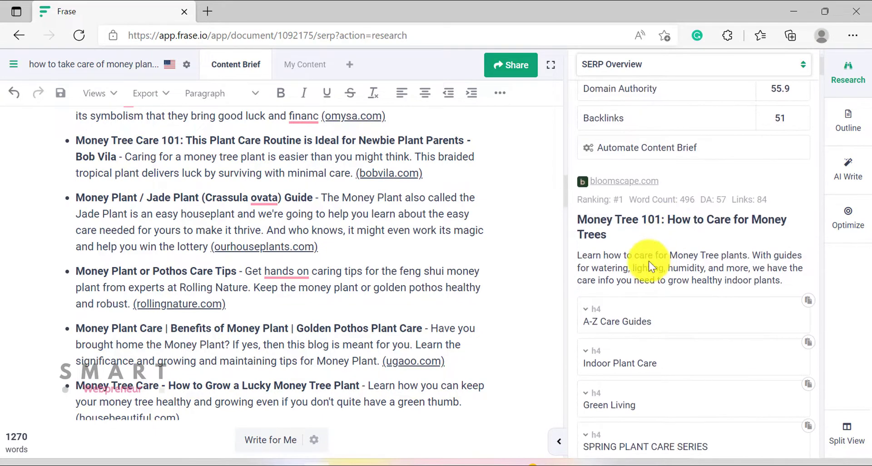
scroll(629, 238, "down", 3)
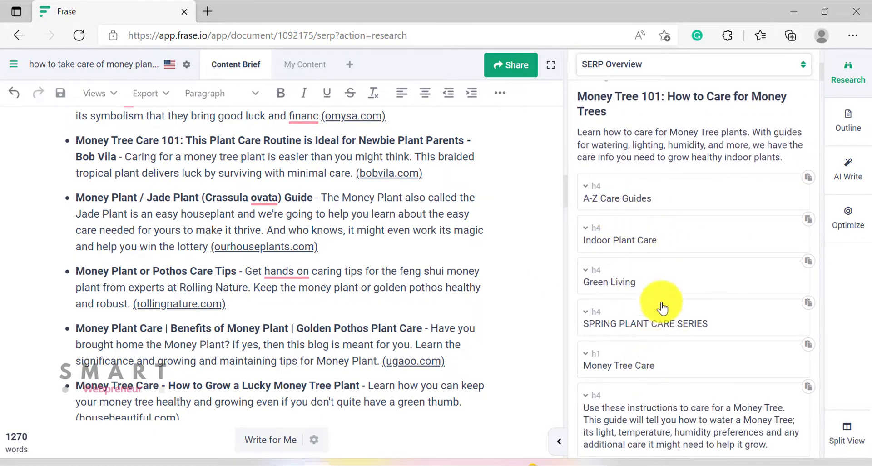
scroll(662, 300, "down", 3)
scroll(662, 291, "down", 3)
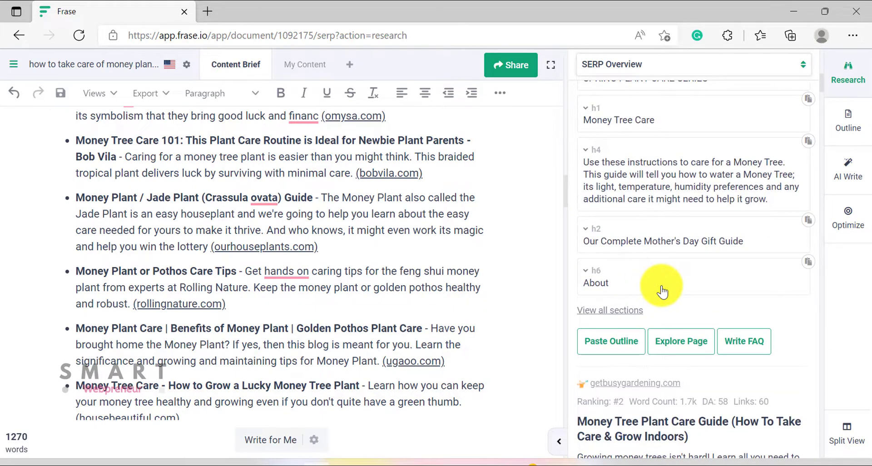
scroll(662, 292, "down", 2)
scroll(662, 289, "down", 5)
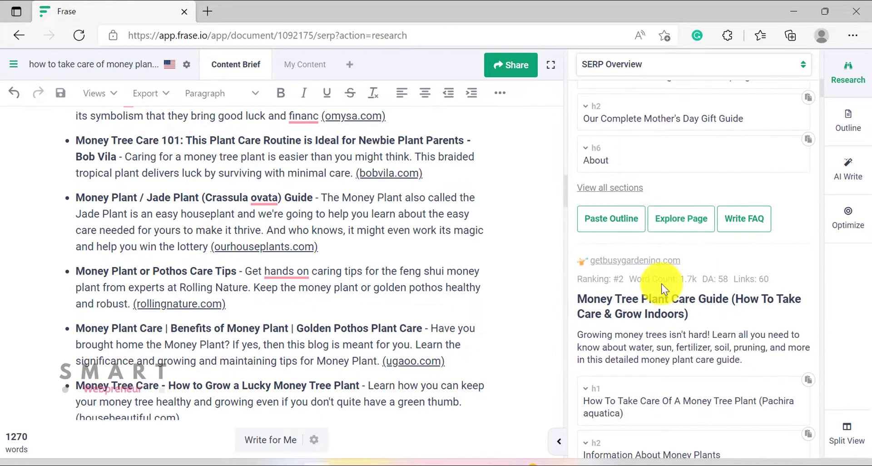
scroll(662, 290, "down", 5)
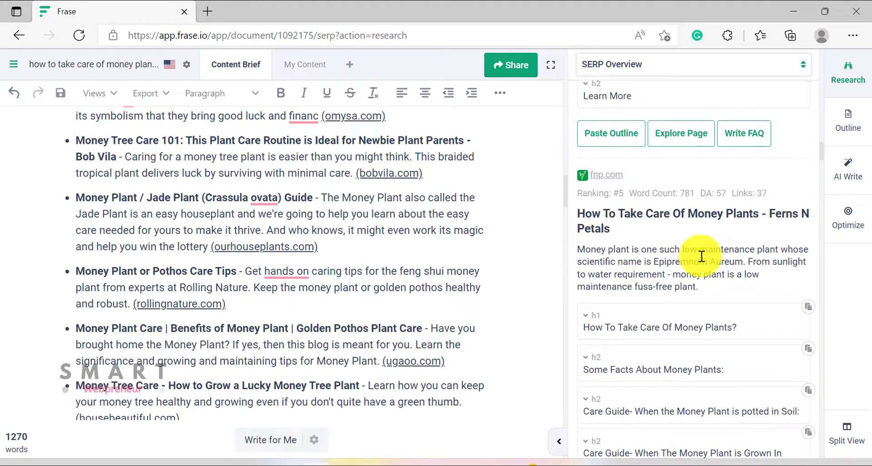
left_click(851, 127)
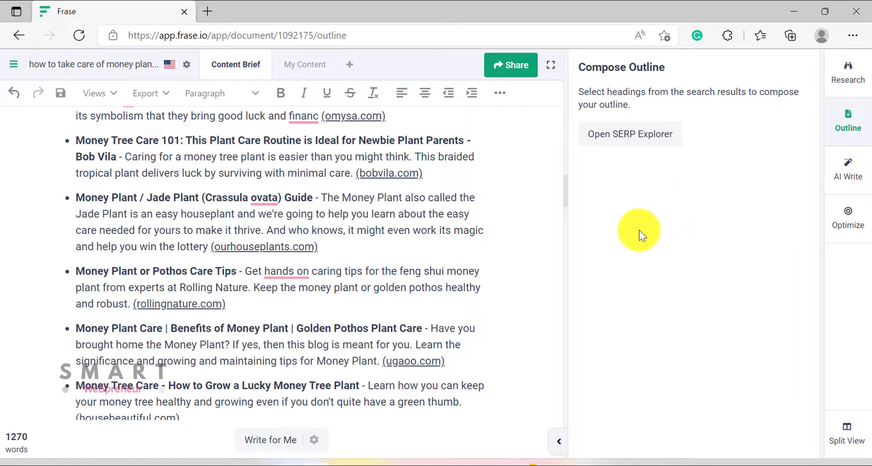
From SERP Explorer, add Information About Money Plants, Pachira Money Tree Plant Meaning and Money Tree Benefits.
left_click(626, 136)
left_click_drag(50, 450, 77, 451)
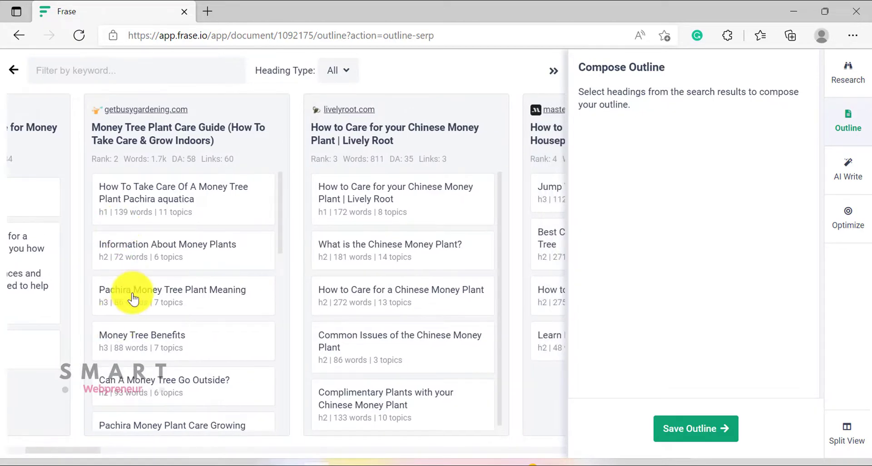
left_click(137, 247)
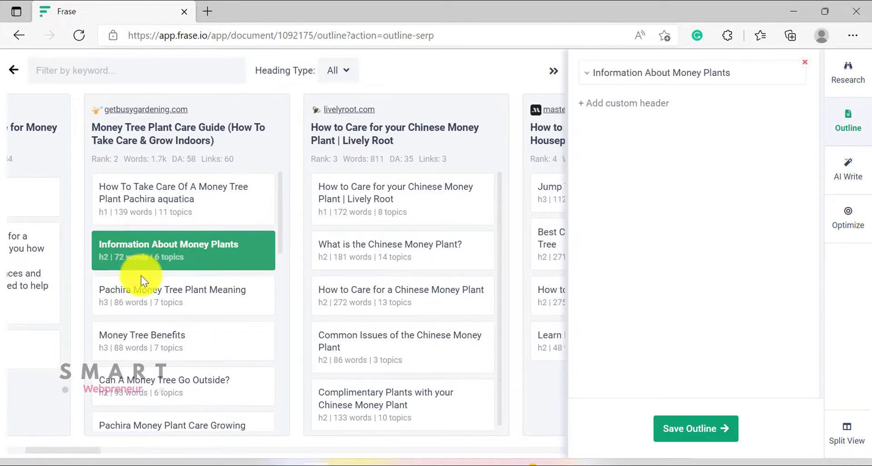
left_click(143, 289)
left_click(139, 337)
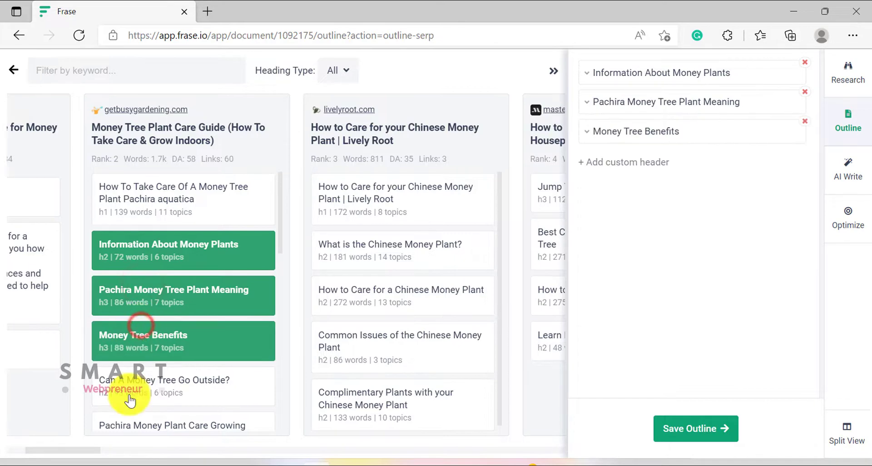
Add Lively Root and Best Conditions headings, move What is the Chinese Money Plant? up, and save.
left_click_drag(84, 457, 107, 459)
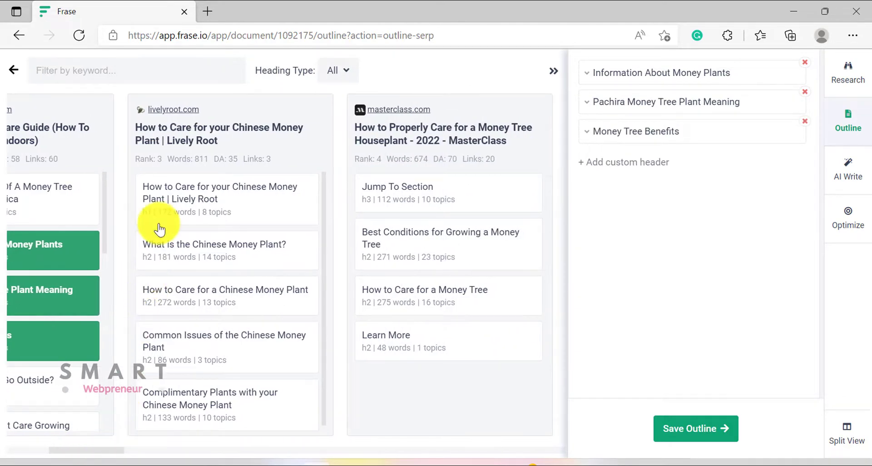
left_click(235, 198)
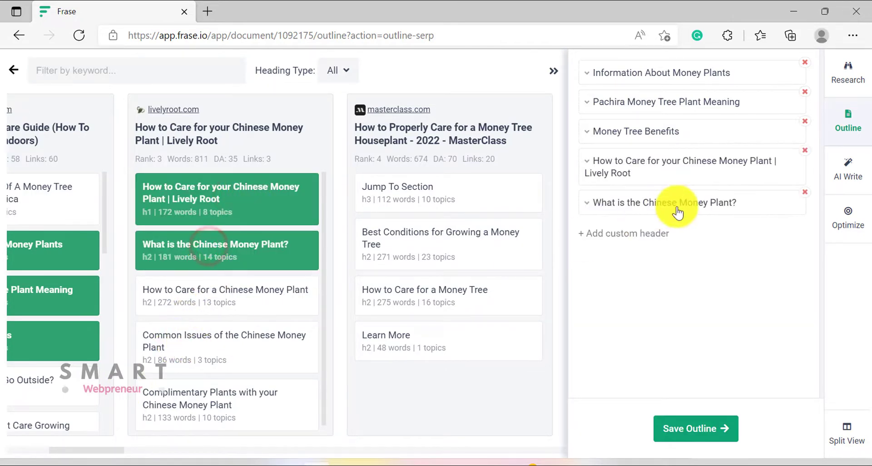
left_click_drag(678, 210, 668, 156)
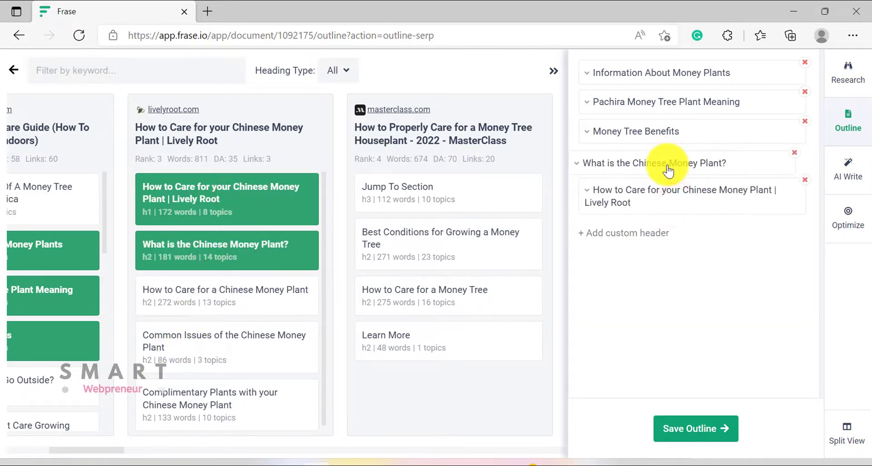
left_click_drag(473, 250, 659, 231)
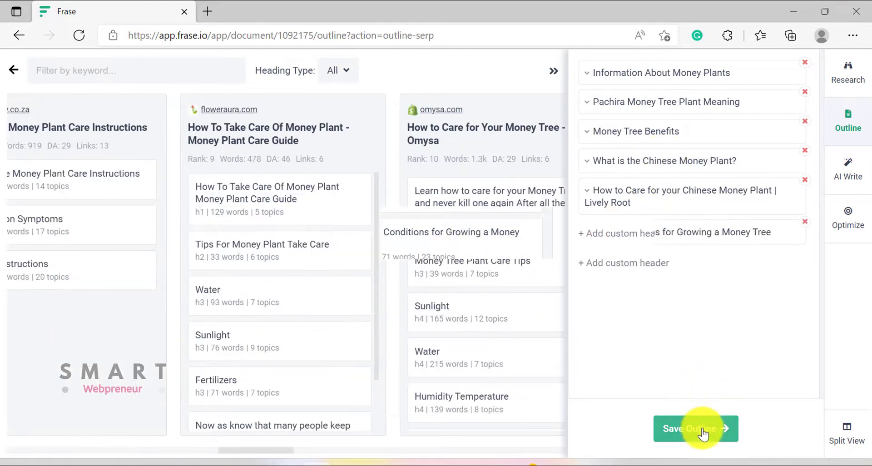
left_click(703, 429)
Return to the top of the draft and show the AI Write templates library.
scroll(356, 243, "up", 10)
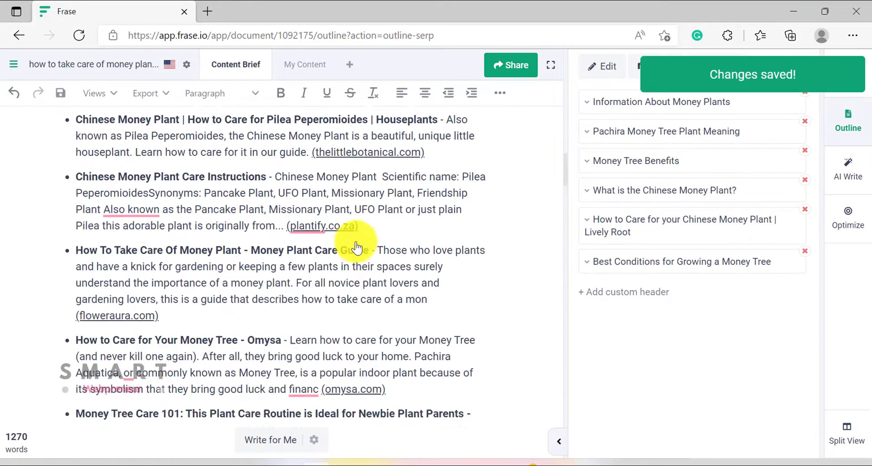
scroll(443, 225, "up", 10)
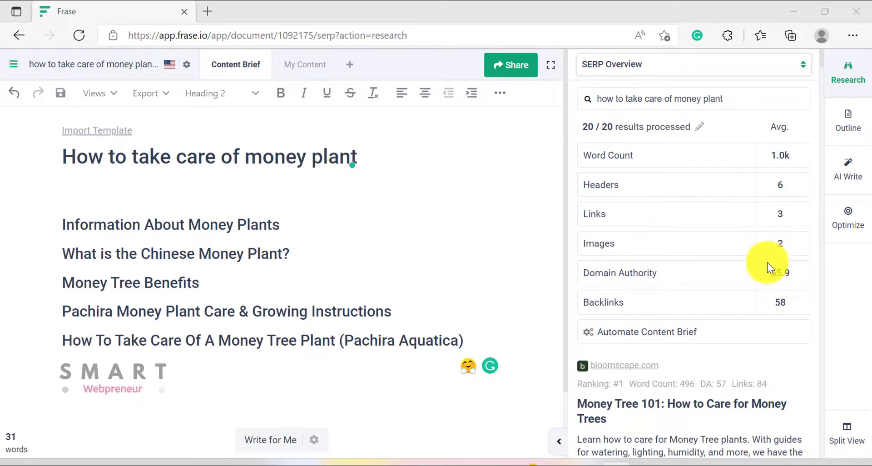
left_click(848, 175)
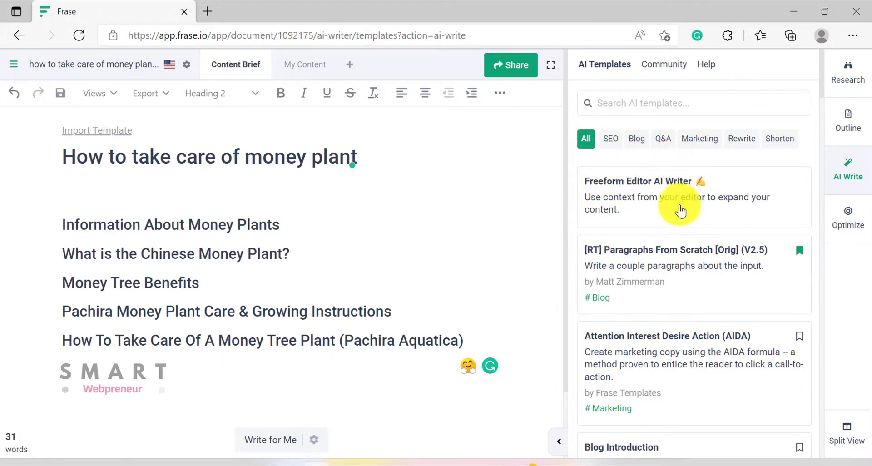
Filter templates to Blog and remove the generated tips sentence and numbered list.
left_click(637, 139)
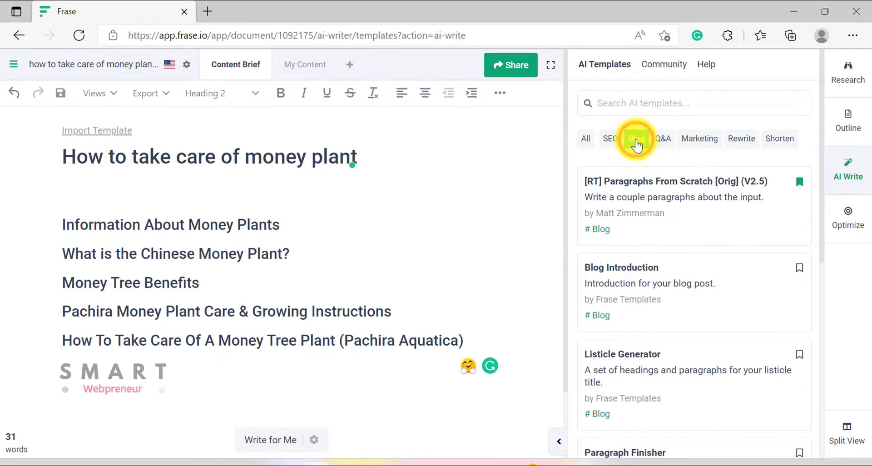
scroll(686, 255, "down", 1)
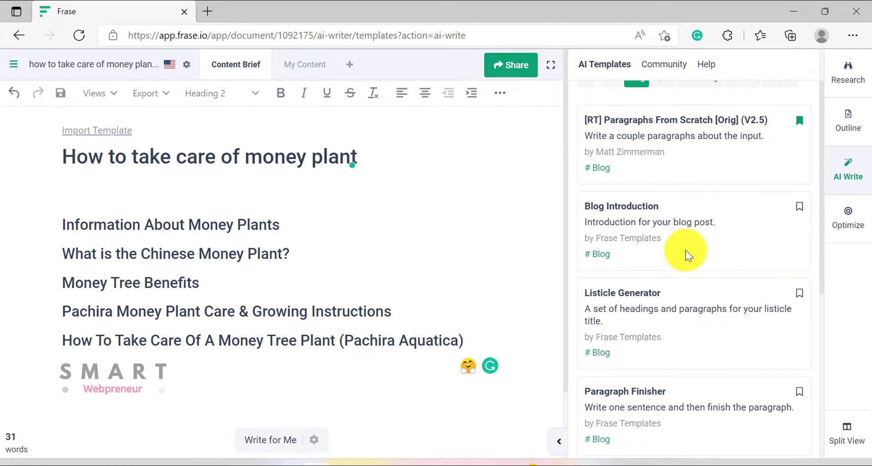
left_click(150, 260)
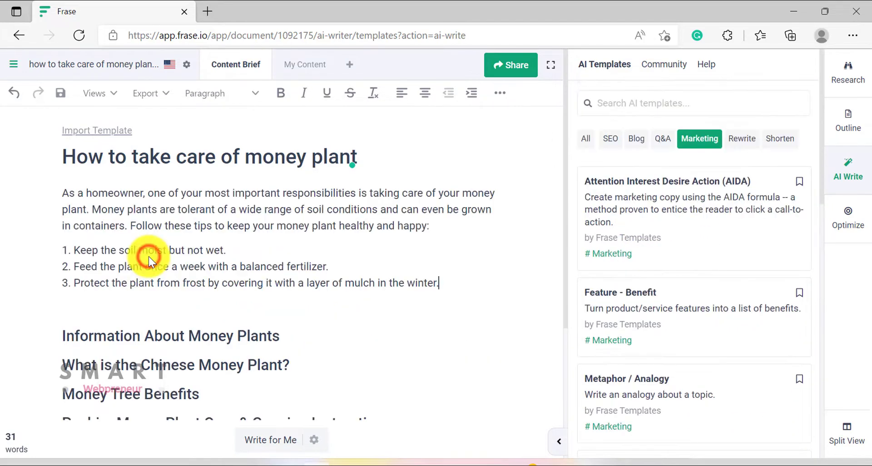
key("ctrl+z")
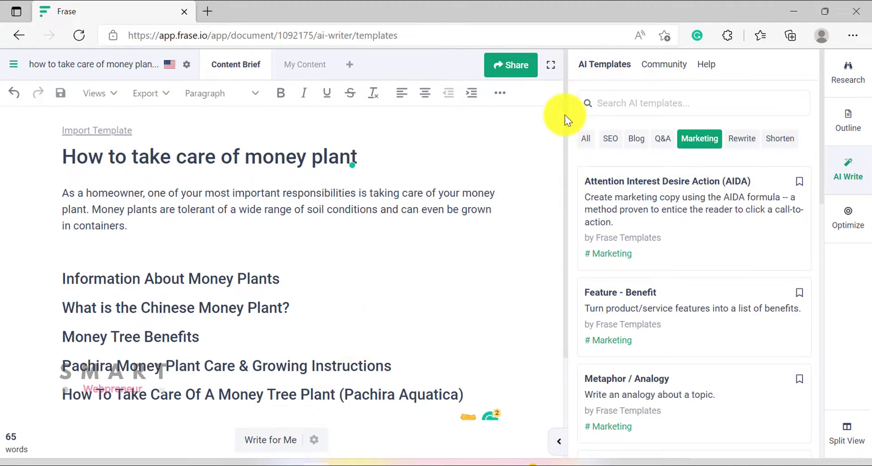
Show all templates, place the caret after the intro, and launch the Freeform AI Writer.
left_click(172, 226)
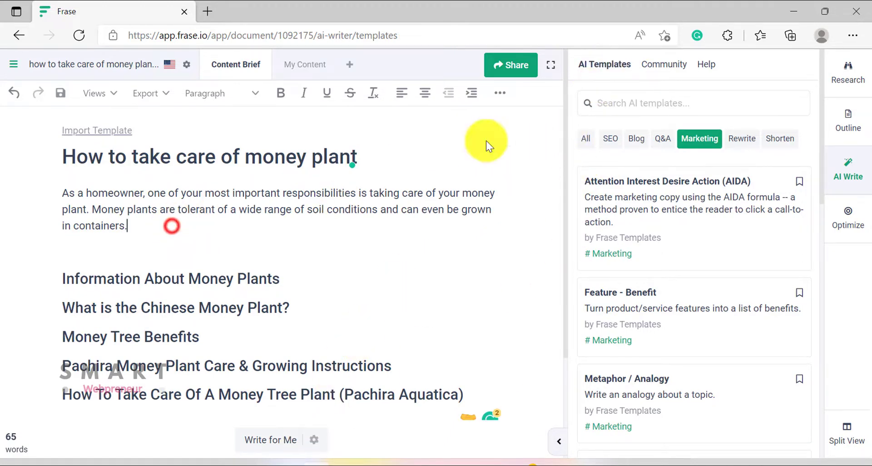
left_click(589, 138)
left_click(148, 224)
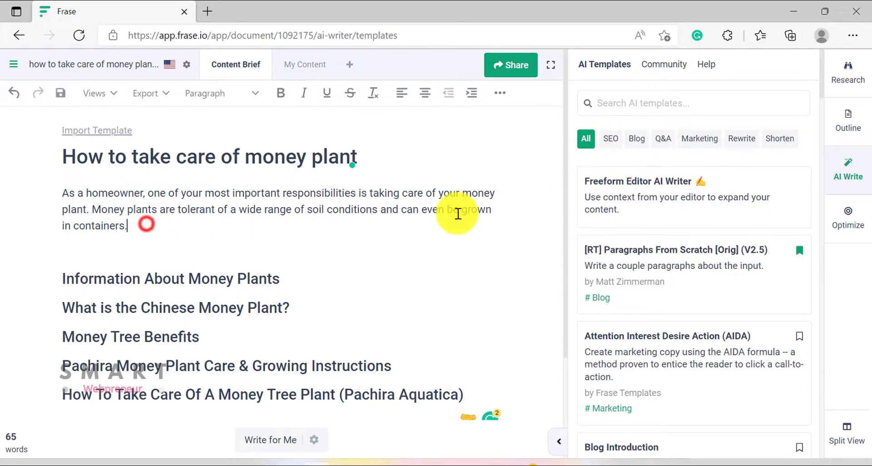
left_click(611, 195)
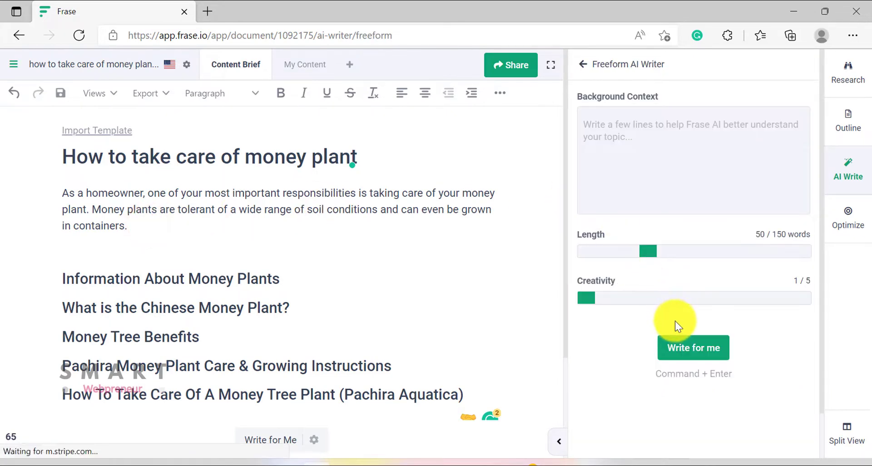
Generate two AI continuation chunks, then delete the passage through the 'Citrus Twist' bullet.
left_click(680, 345)
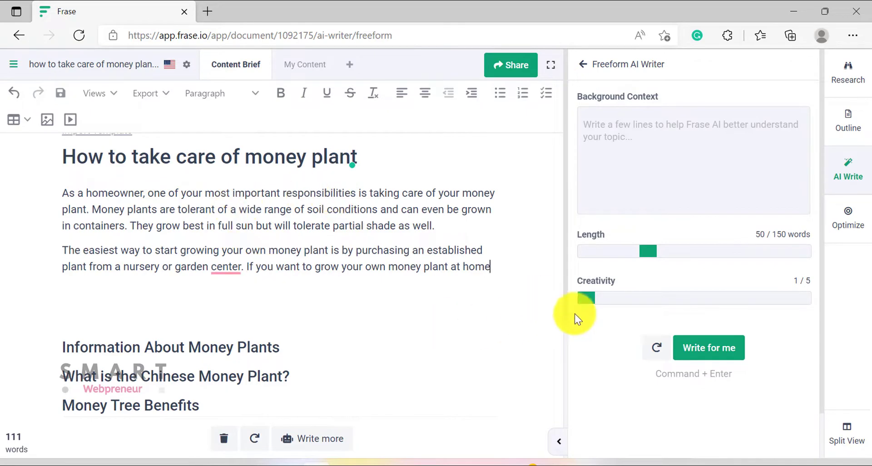
left_click(696, 350)
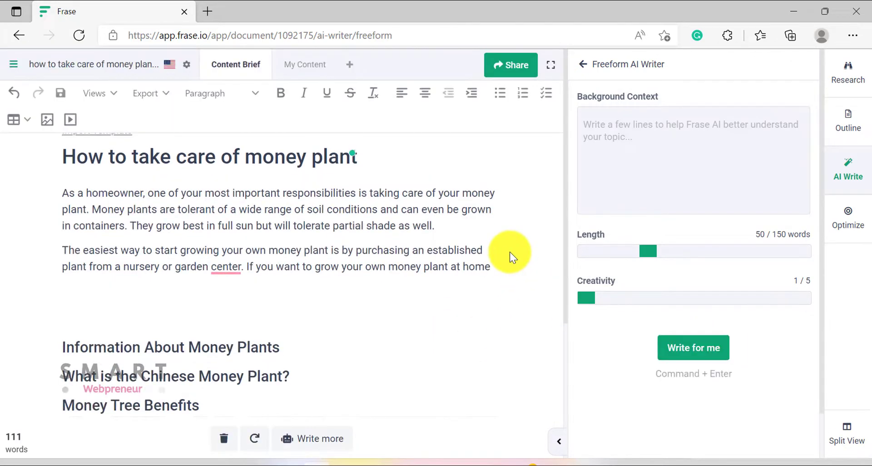
scroll(475, 244, "down", 2)
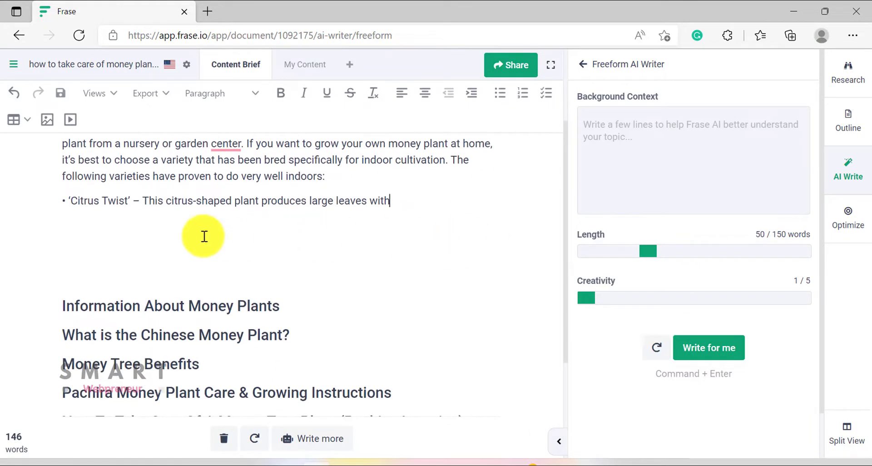
scroll(255, 206, "up", 1)
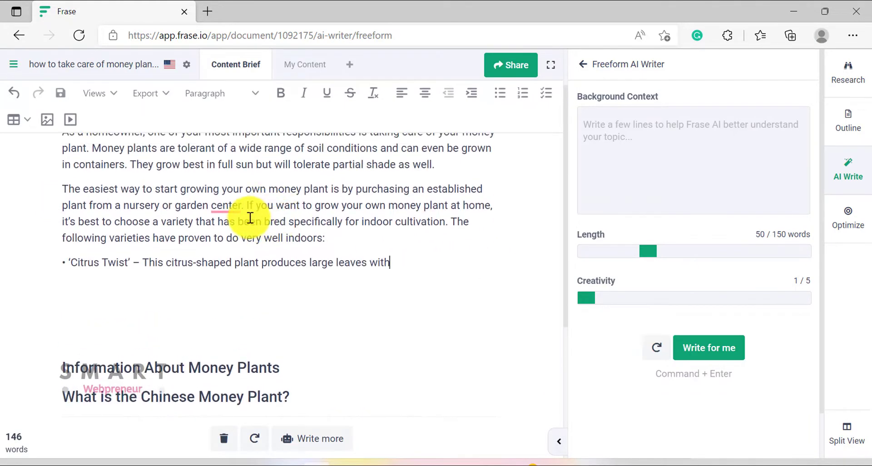
left_click_drag(248, 208, 410, 265)
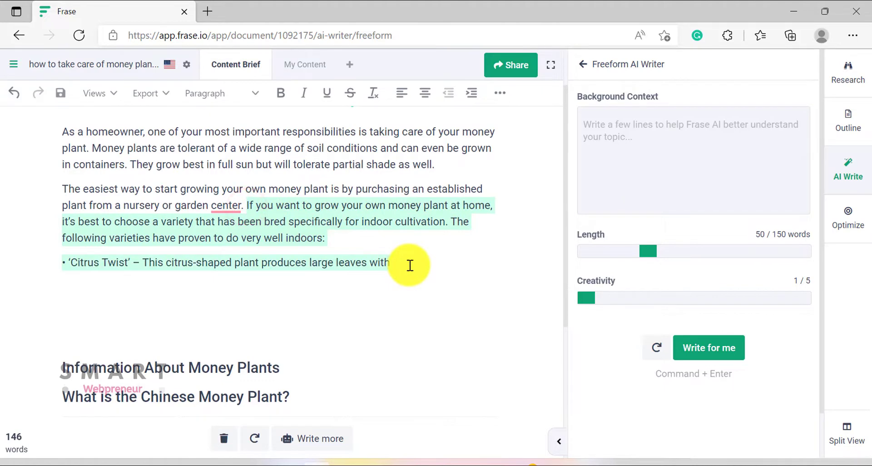
key("BackSpace")
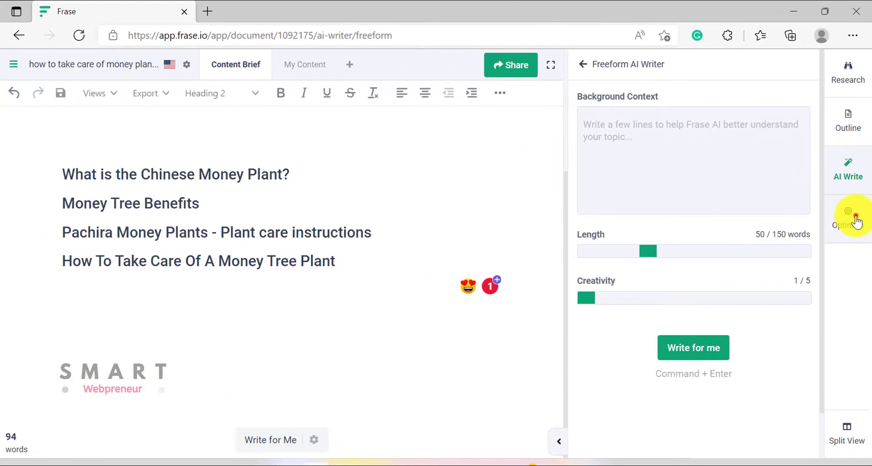
Show the Optimize checklist, add a blank line under the Chinese Money Plant heading, and select the heading.
left_click(848, 216)
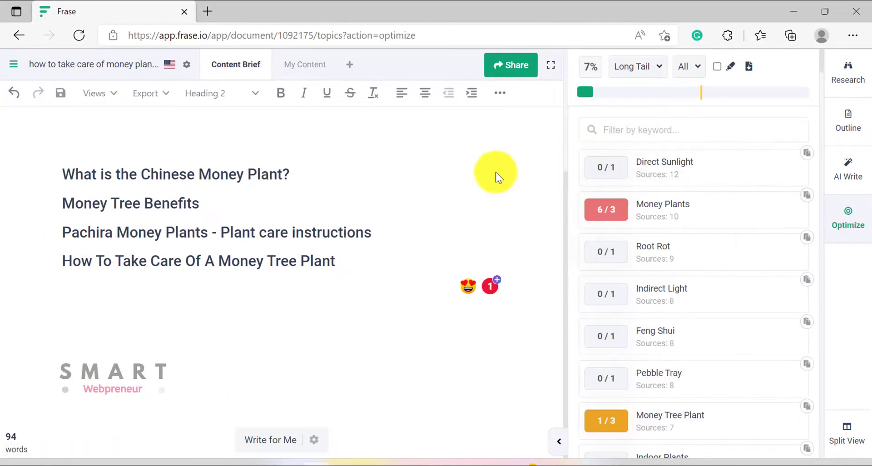
scroll(282, 183, "up", 1)
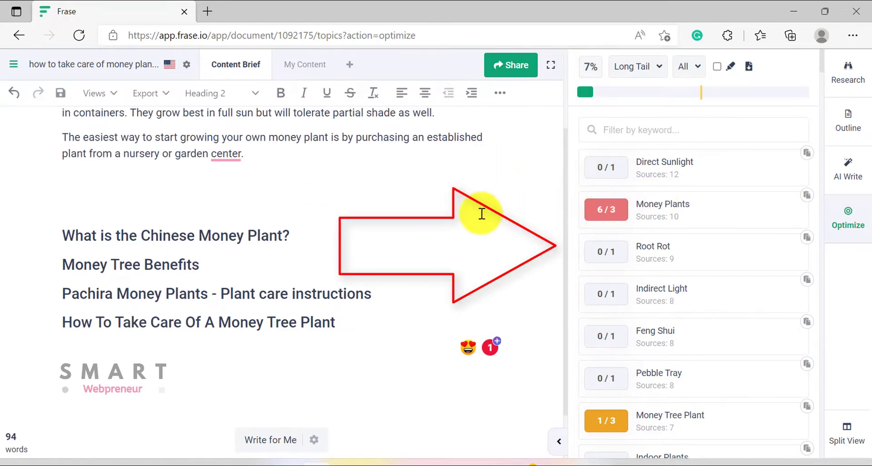
left_click(311, 240)
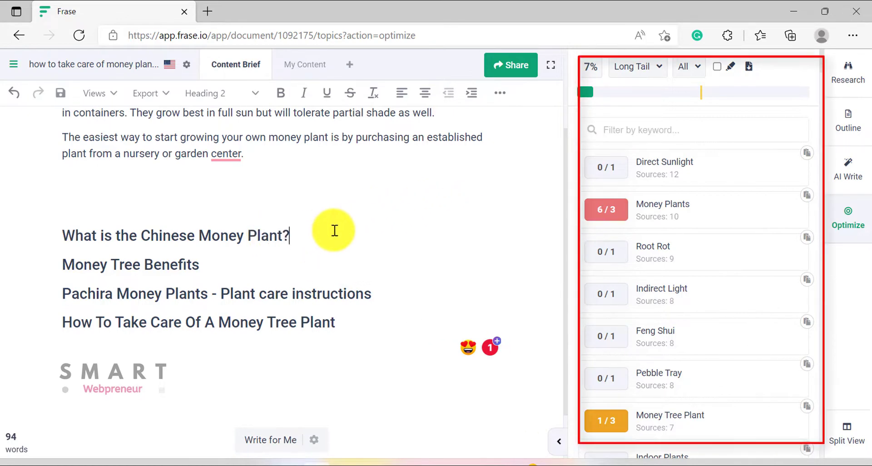
key("Return")
triple_click(223, 235)
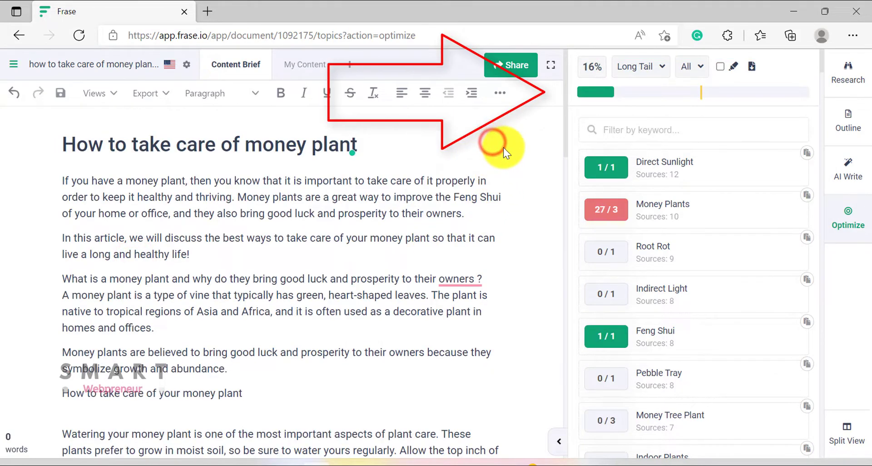
Add 'Pebble tray' on an empty line at the end of the article.
scroll(503, 147, "down", 2)
scroll(467, 181, "down", 15)
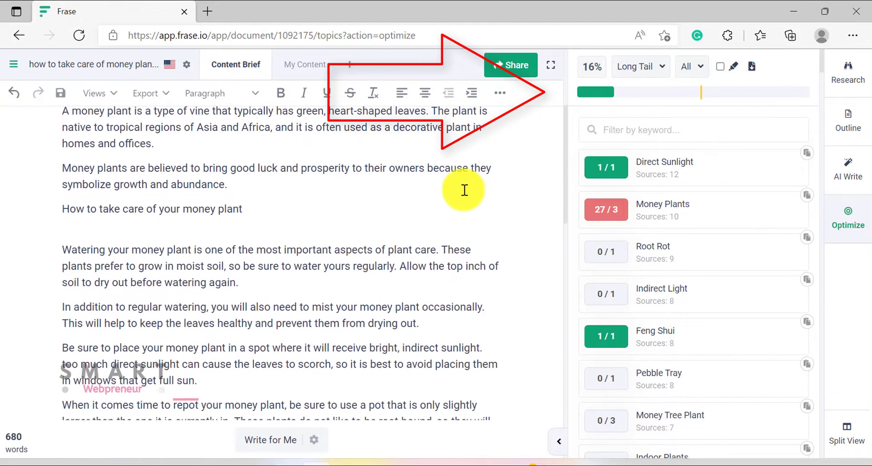
left_click(197, 214)
type("Pebble tray")
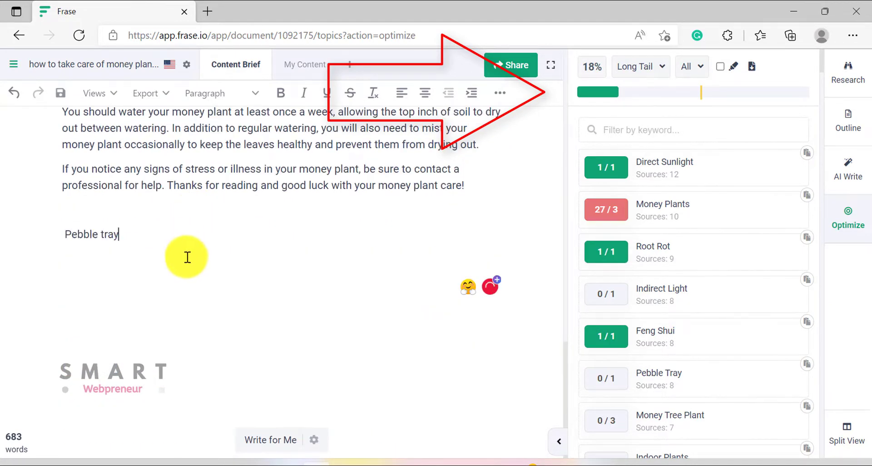
left_click(257, 200)
Change 'money plant' to 'money tree plant' in the article.
scroll(332, 227, "up", 2)
left_click(333, 227)
type("tree")
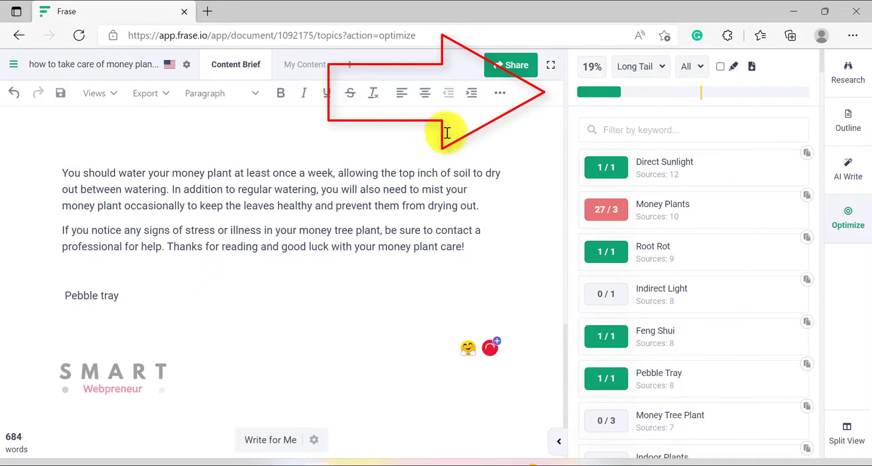
Insert 'indoor' so the sentence reads 'As with any indoor plant', reaching 23% optimization.
left_click(447, 130)
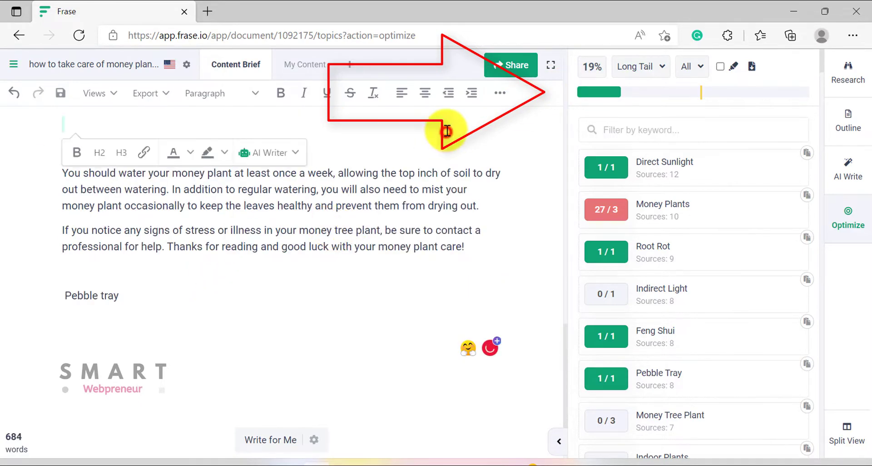
scroll(435, 268, "down", 2)
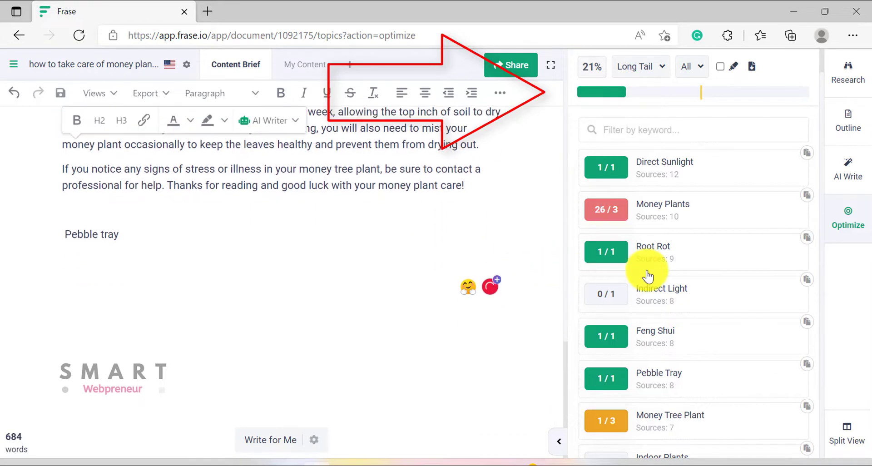
scroll(636, 278, "down", 4)
scroll(337, 306, "up", 6)
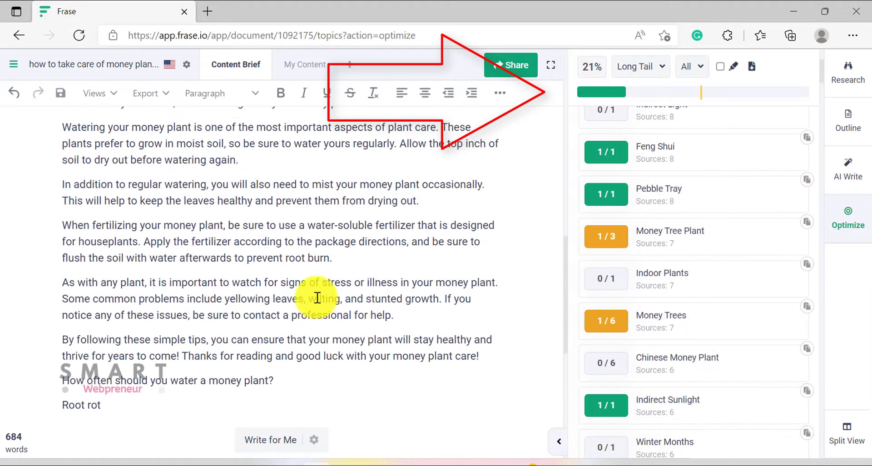
scroll(205, 381, "up", 1)
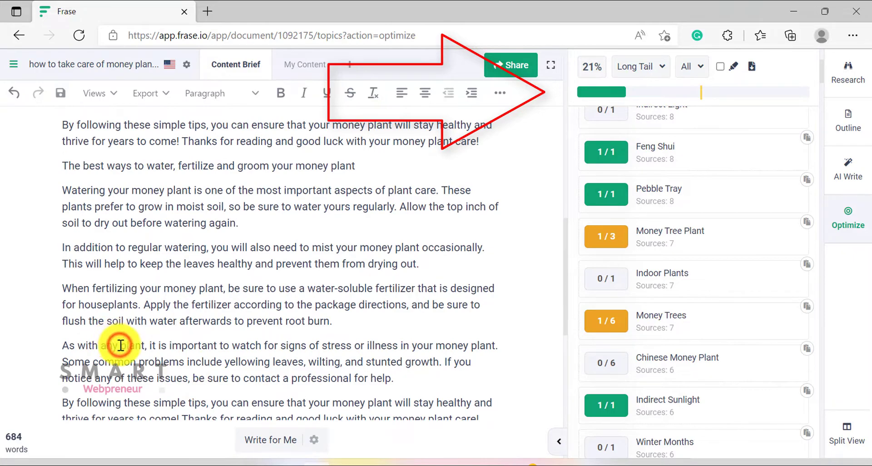
left_click(121, 345)
type("indoor")
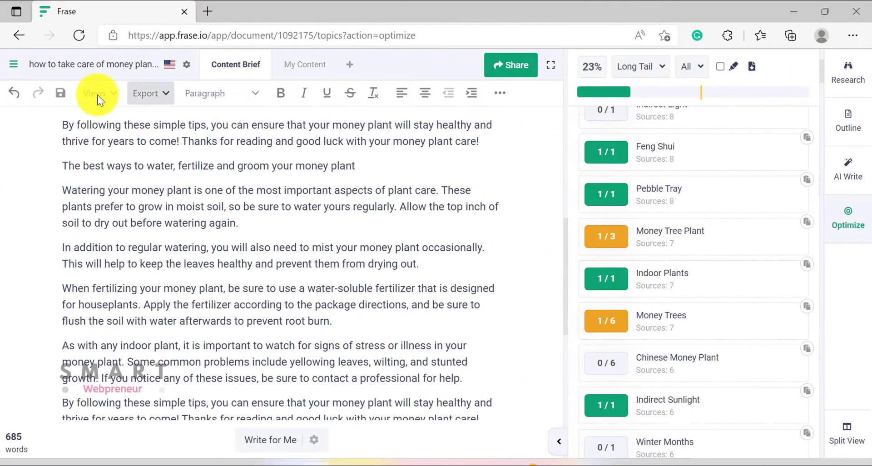
Show the article's export choices: PDF, HTML, Copy to Clipboard and Excel (SERP data).
left_click(144, 93)
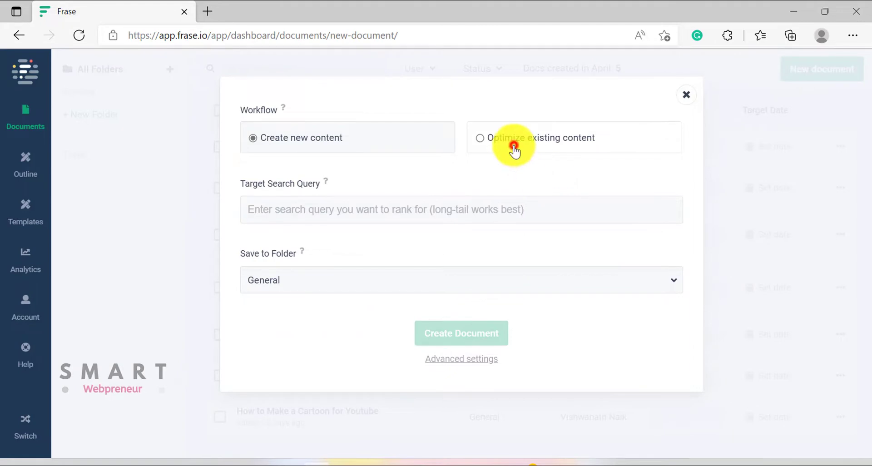
Select 'Optimize existing content' for the new document, focus the Import URL field, then go to Templates.
left_click(513, 145)
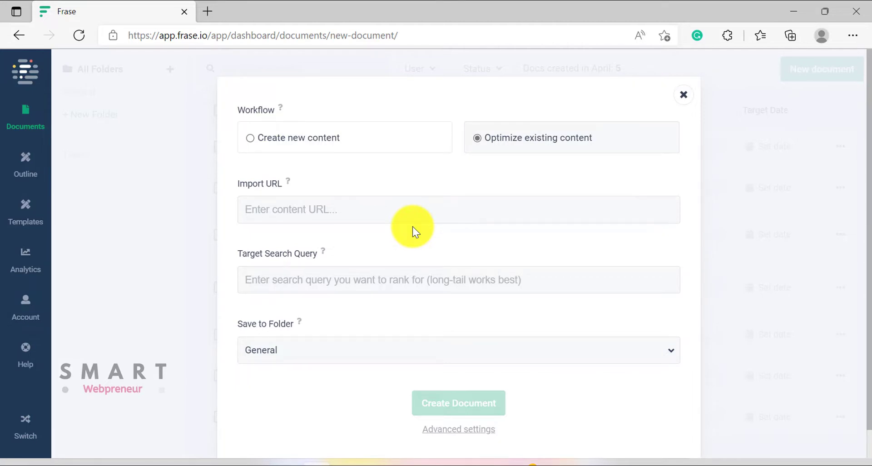
left_click(413, 210)
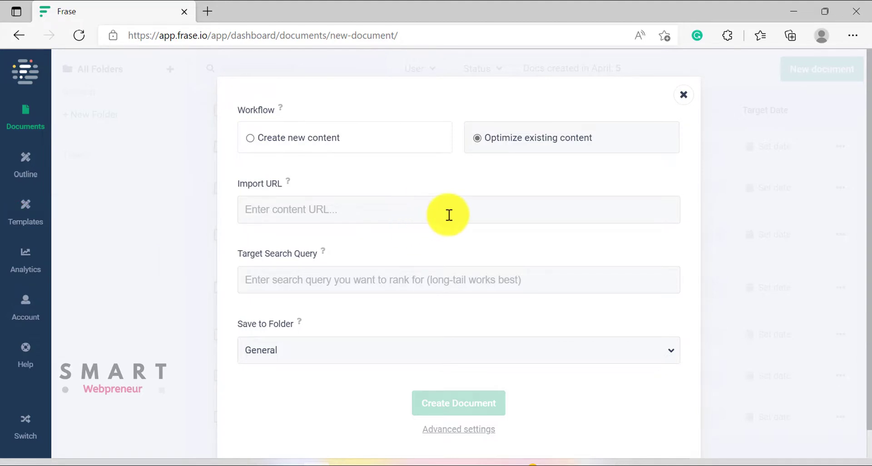
left_click(20, 214)
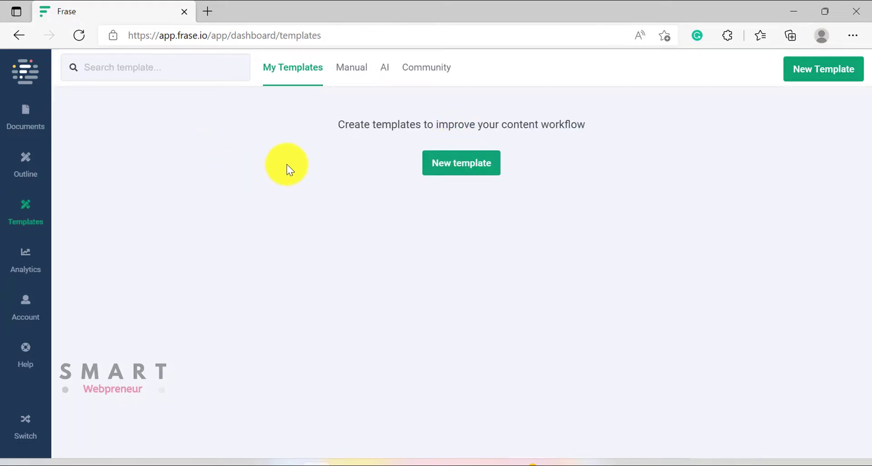
Scroll through the Community-shared templates, then switch to the content Analytics dashboard.
left_click(432, 68)
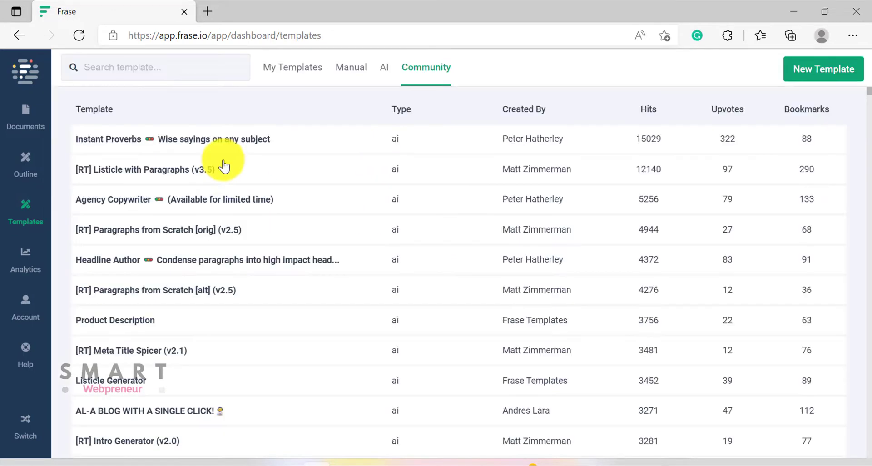
scroll(386, 182, "down", 1)
scroll(386, 183, "down", 8)
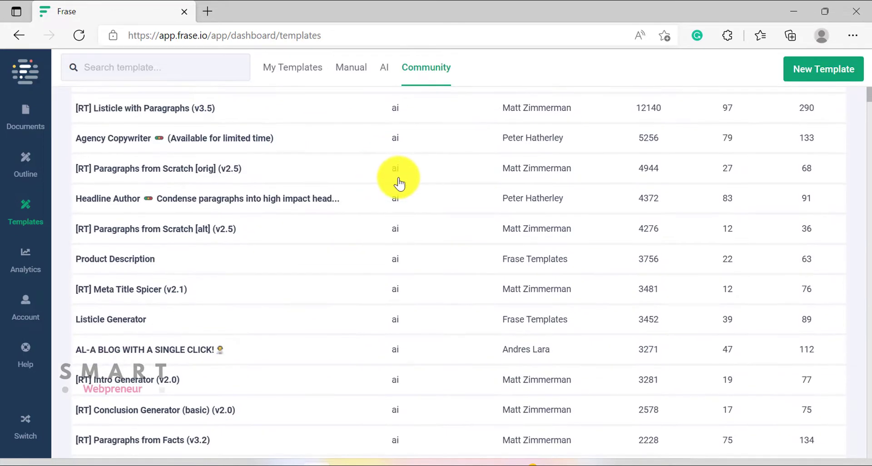
scroll(398, 181, "down", 6)
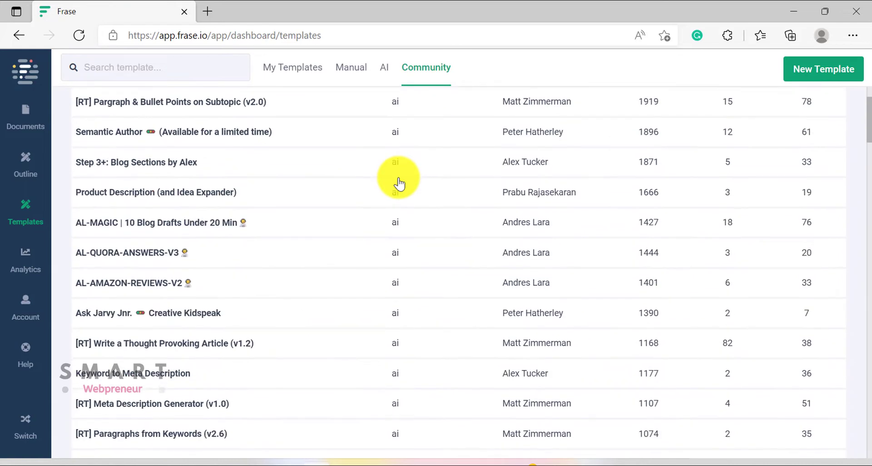
scroll(402, 166, "down", 14)
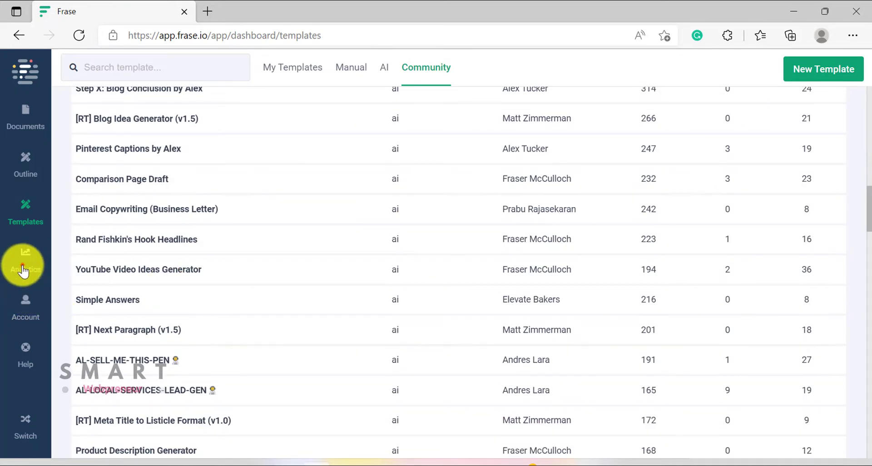
left_click(23, 271)
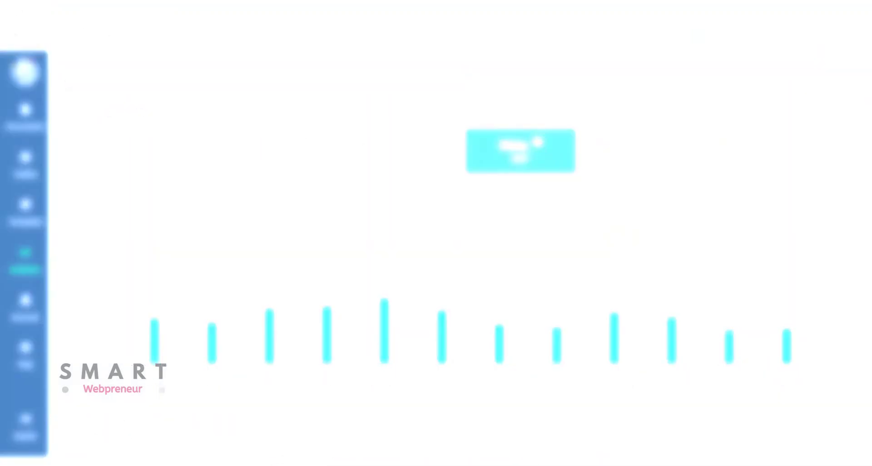
Chart the Ranked Pages, Rank Rate and Clicks Growth metrics over months.
left_click(145, 160)
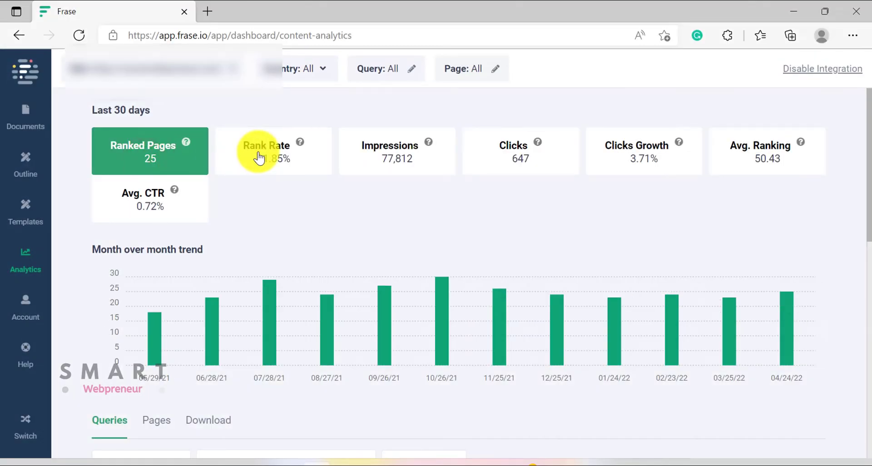
left_click(259, 155)
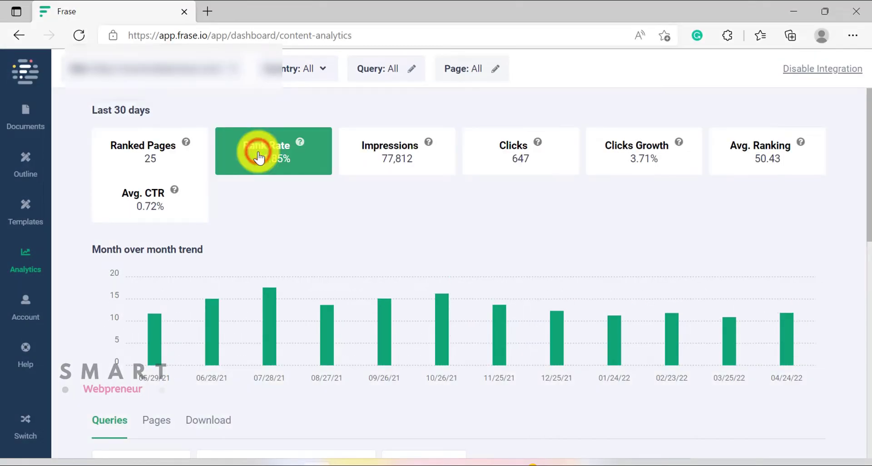
left_click(611, 158)
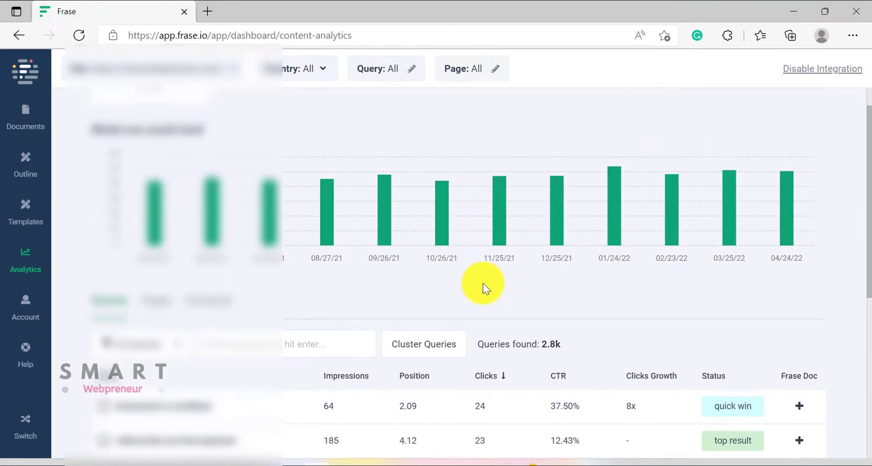
Page the queries table to page 7 of 277, check the decay status badge, then open help options.
scroll(484, 283, "down", 3)
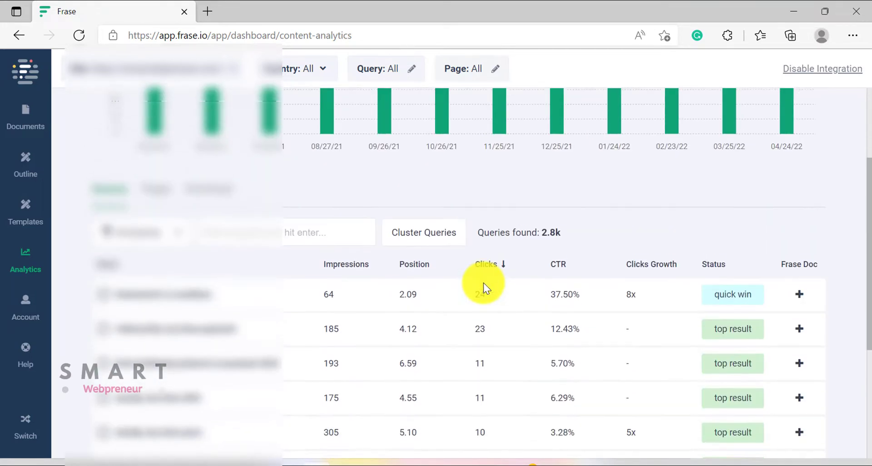
scroll(536, 263, "down", 1)
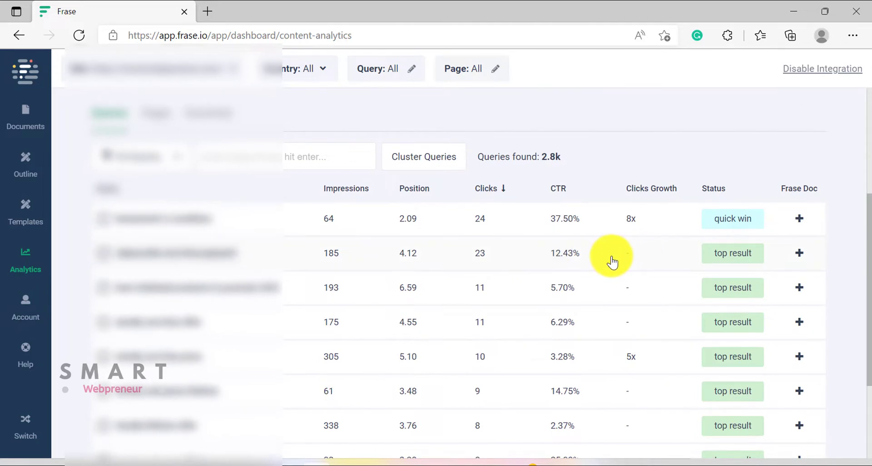
scroll(609, 259, "down", 1)
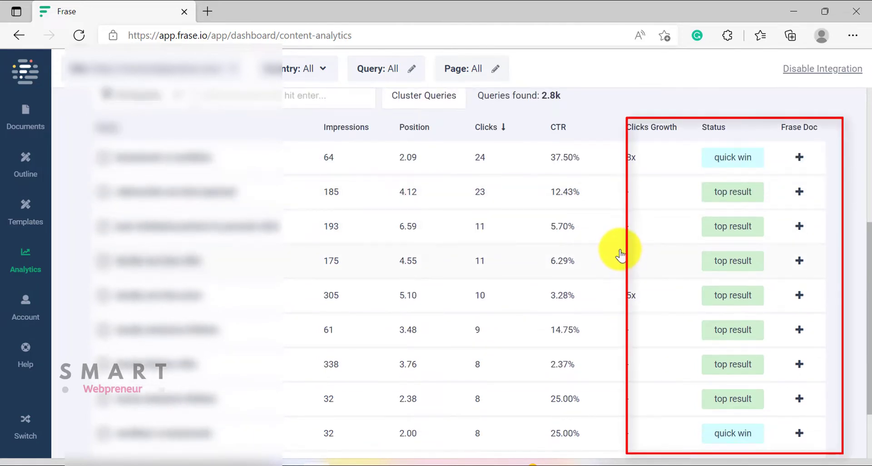
scroll(621, 255, "down", 2)
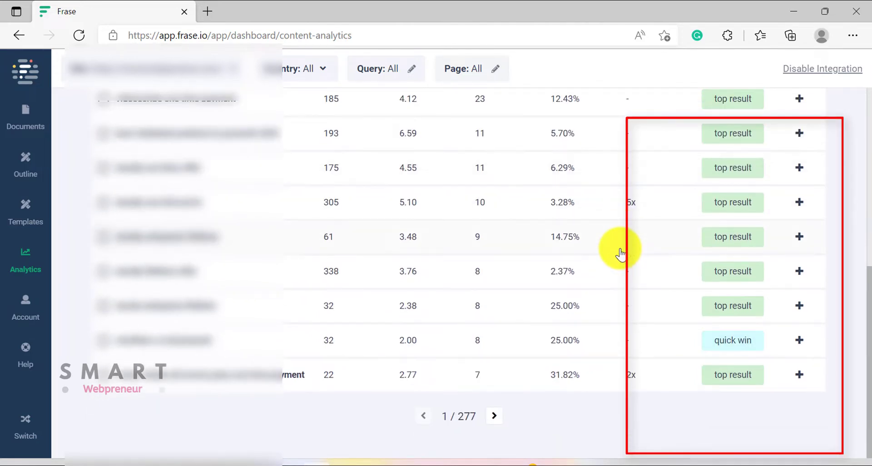
left_click(496, 416)
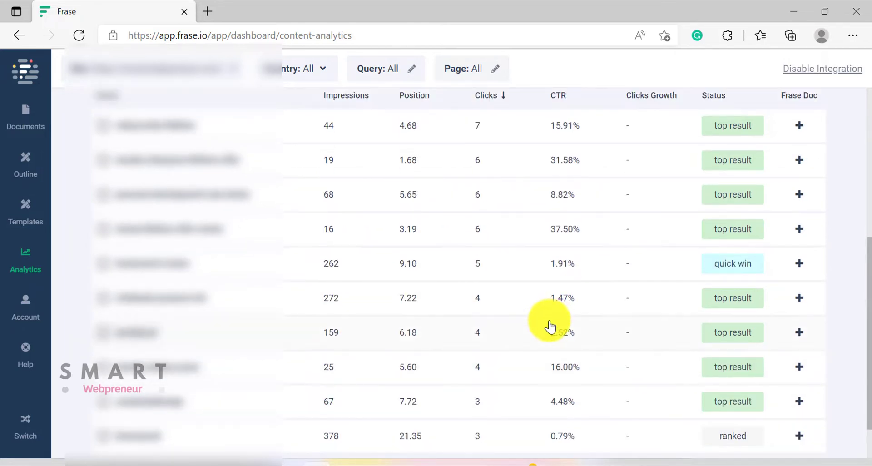
left_click(496, 416)
left_click(497, 416)
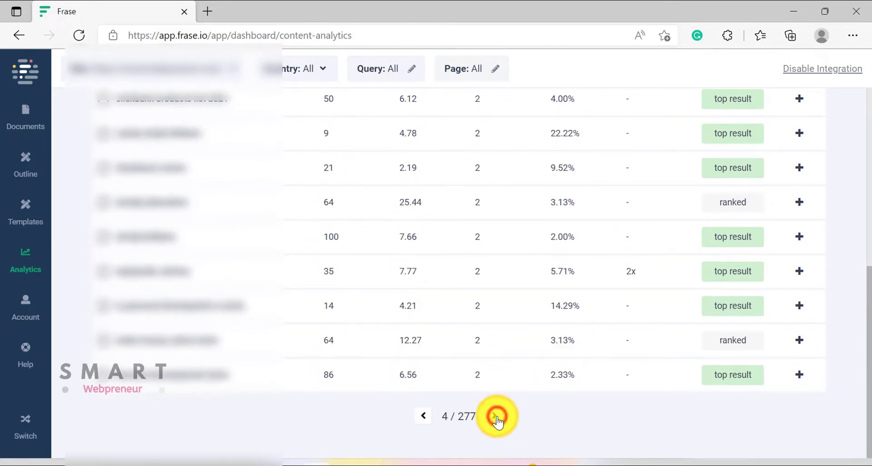
left_click(496, 416)
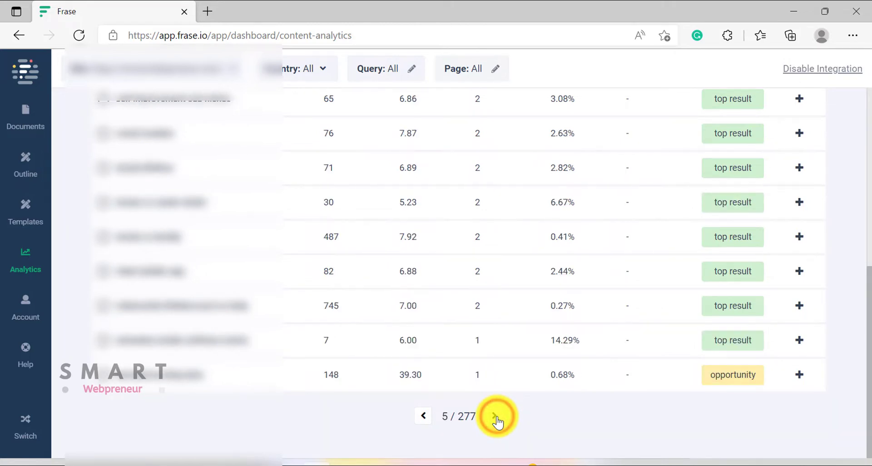
left_click(497, 416)
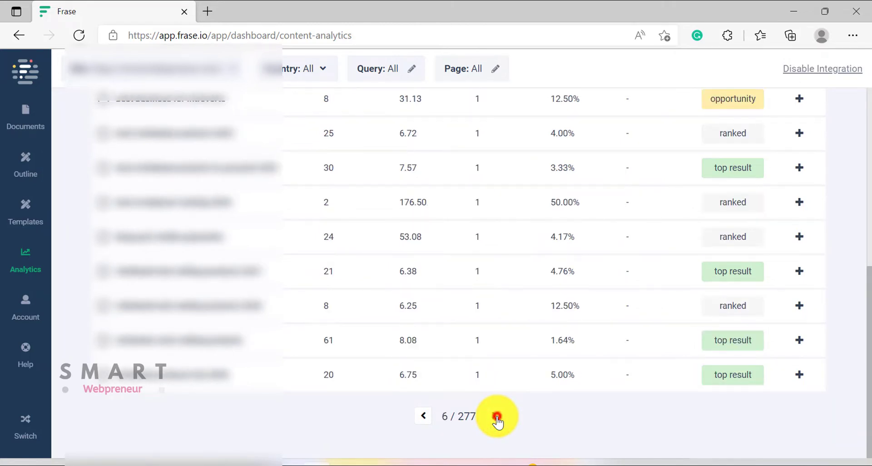
left_click(496, 416)
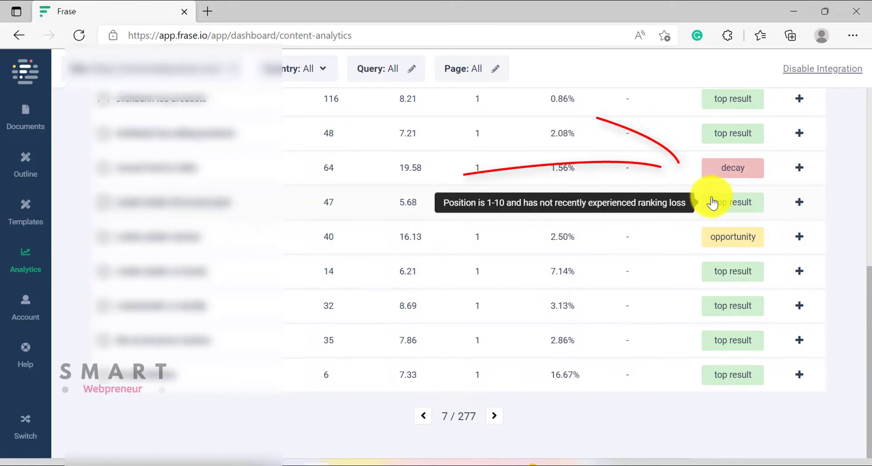
mouse_move(718, 176)
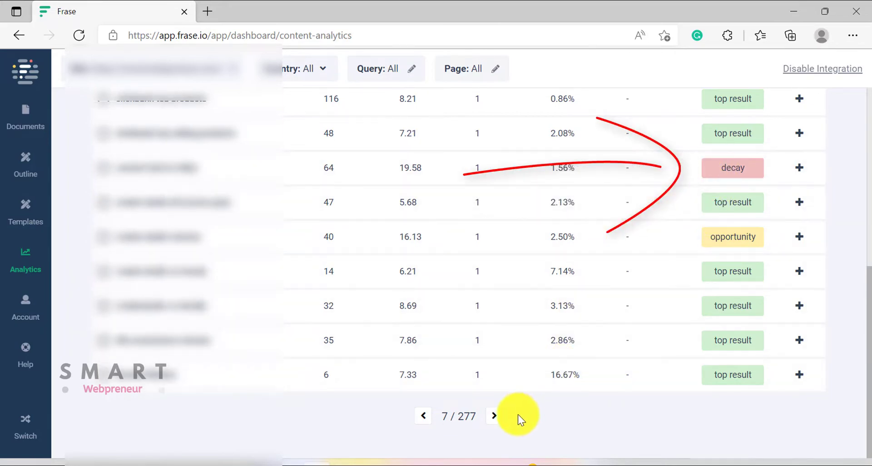
left_click(25, 347)
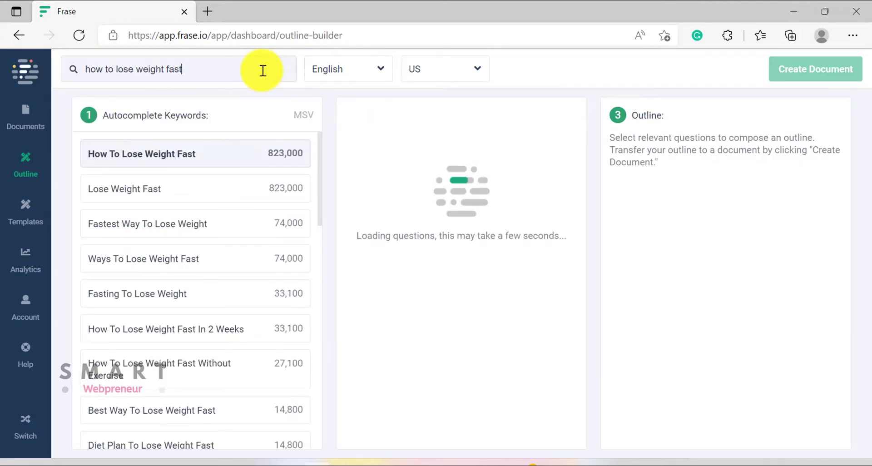
Load the questions for the keyword 'How To Lose Weight Fast Without Exercise'.
scroll(232, 237, "down", 1)
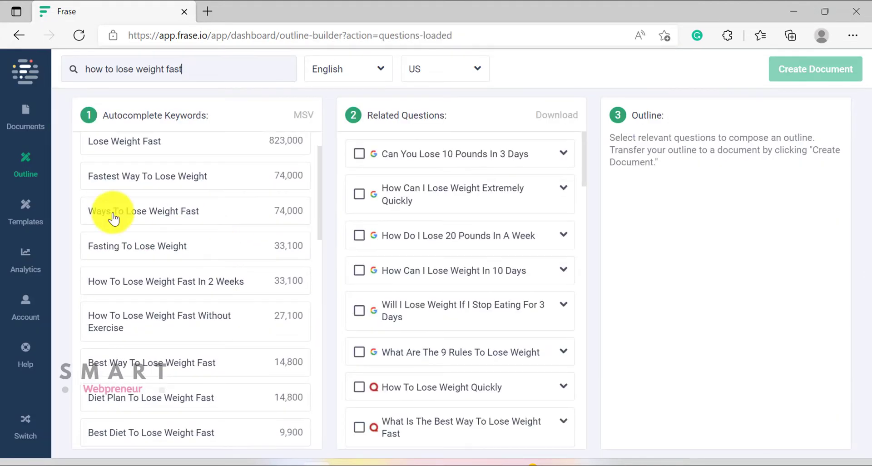
scroll(207, 250, "down", 1)
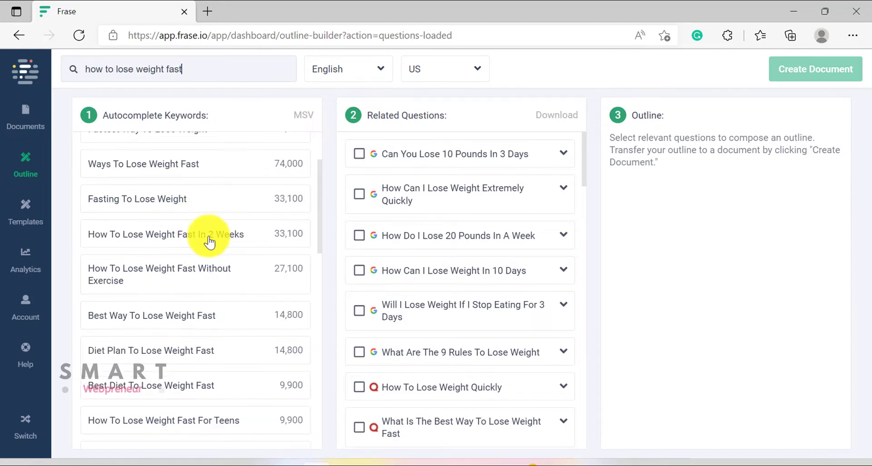
left_click(206, 273)
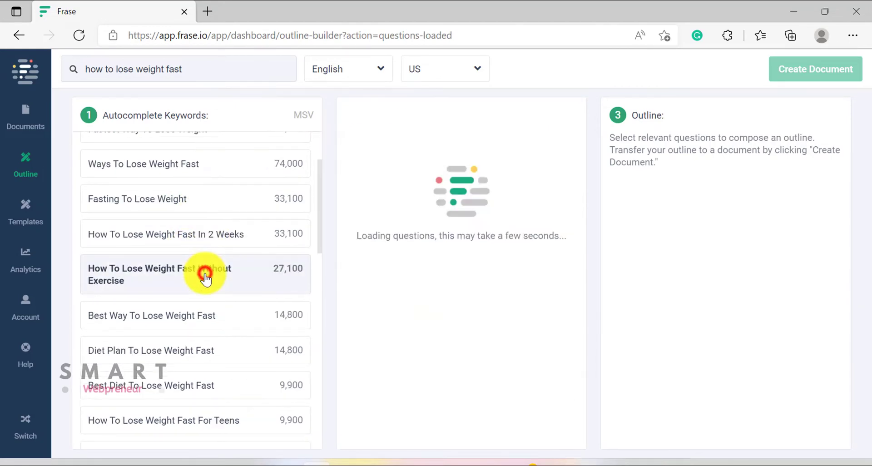
Add the fastest-way-to-lose-fat, 'How Can I Slim Down Without Exercise' and 'What Burns Fat Naturally' questions to the outline.
scroll(204, 273, "down", 5)
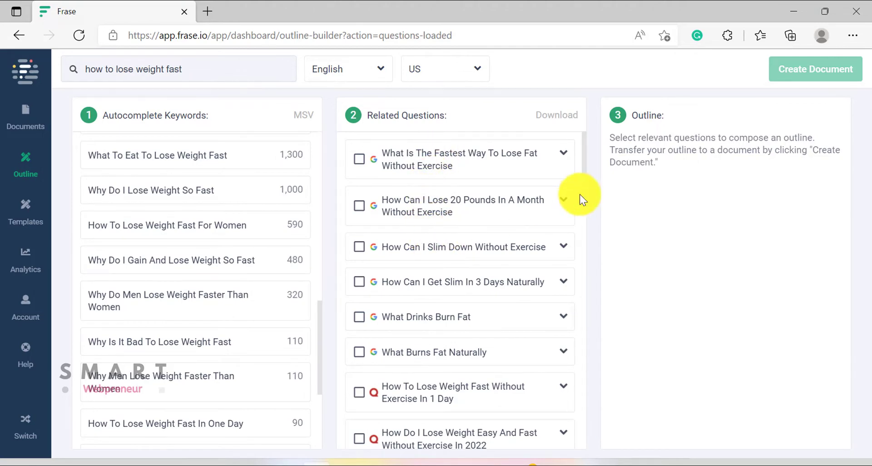
left_click(365, 162)
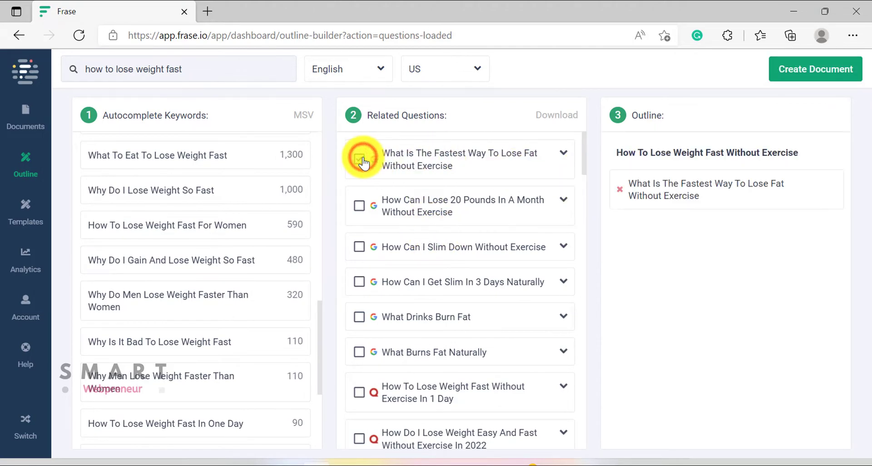
left_click(364, 162)
left_click(364, 160)
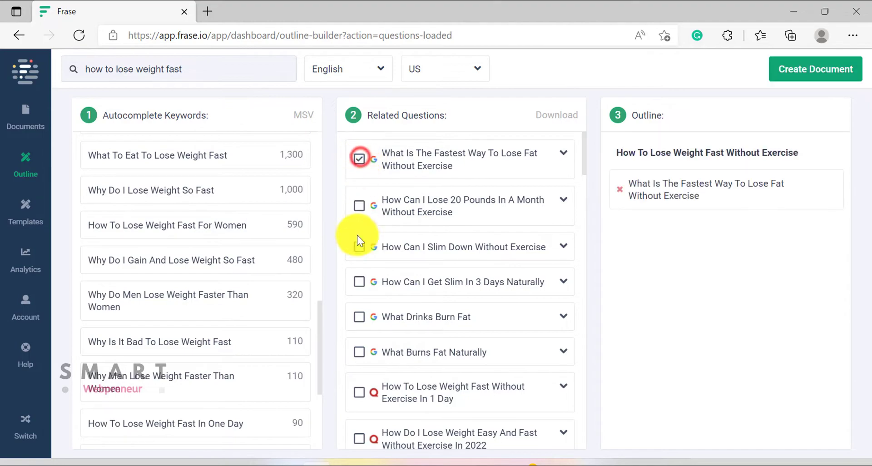
left_click(360, 246)
scroll(400, 218, "down", 2)
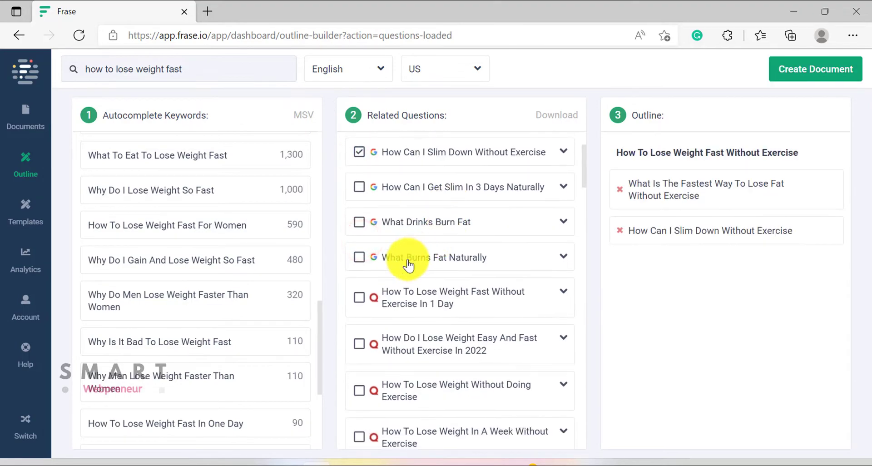
left_click(357, 259)
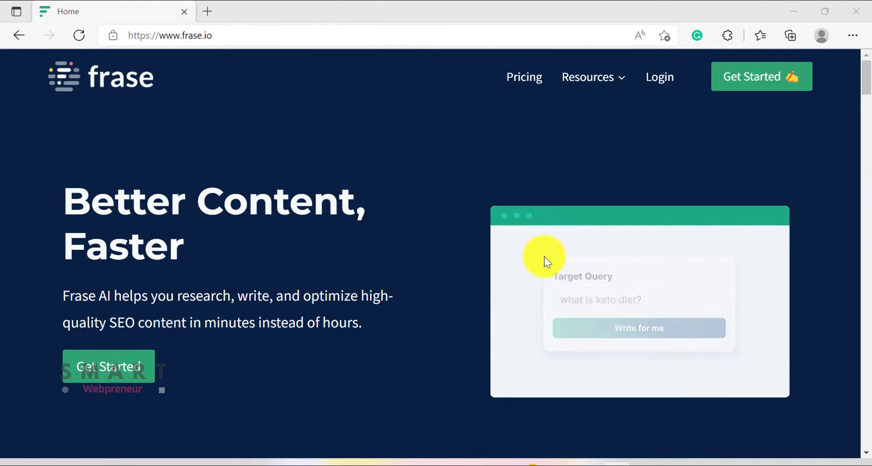
Review the Solo, Basic and Team plan cards and the $35/mo SEO Add-On on frase.io's Pricing page.
left_click(530, 86)
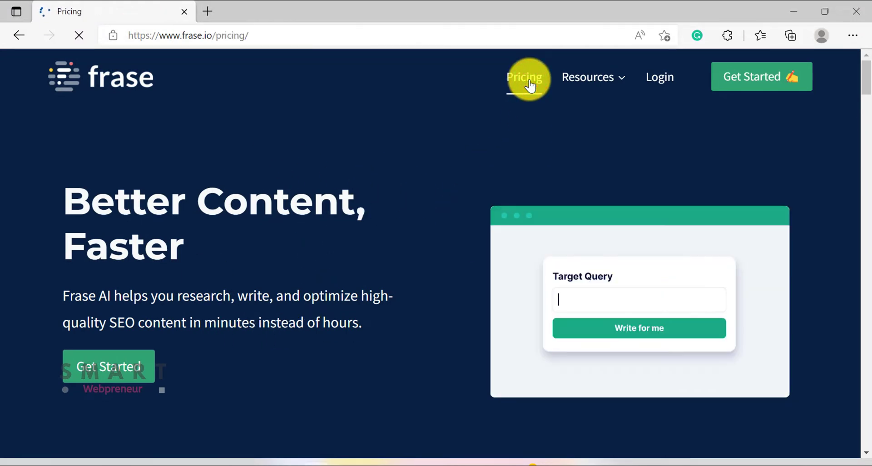
scroll(571, 218, "down", 1)
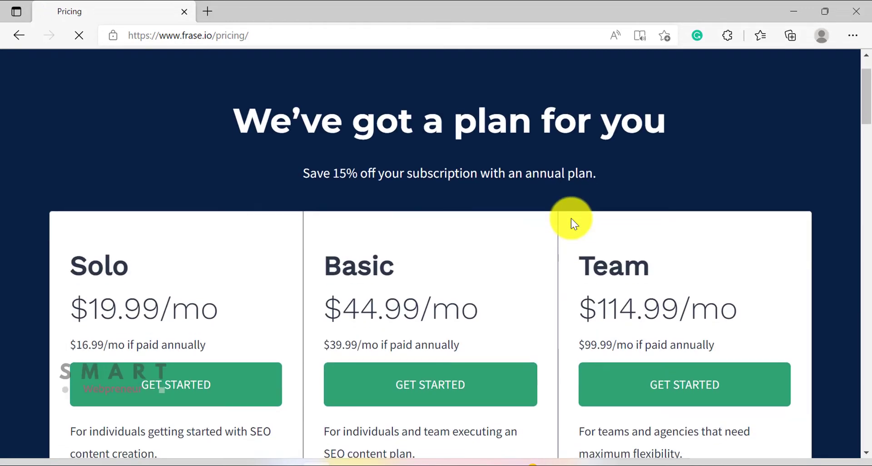
scroll(637, 213, "down", 1)
scroll(691, 211, "down", 1)
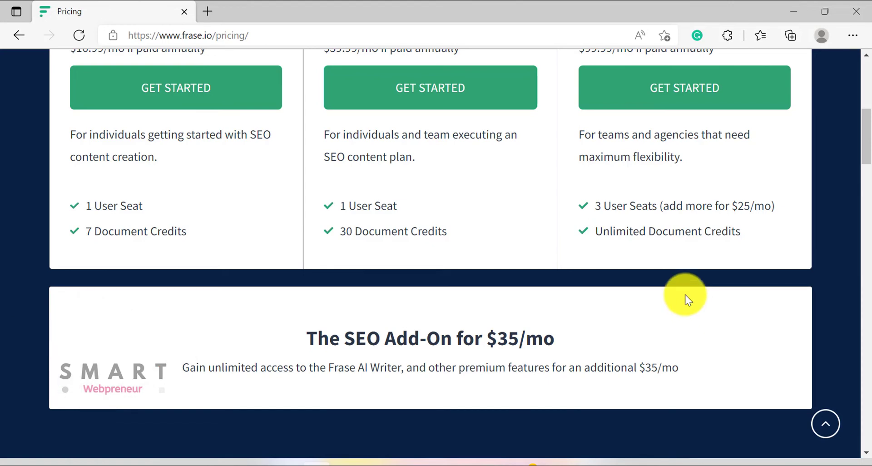
scroll(748, 314, "up", 1)
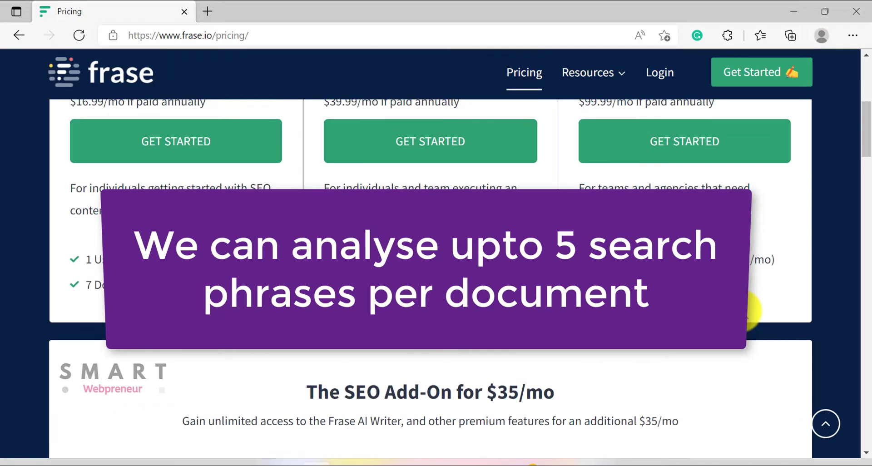
scroll(748, 313, "up", 3)
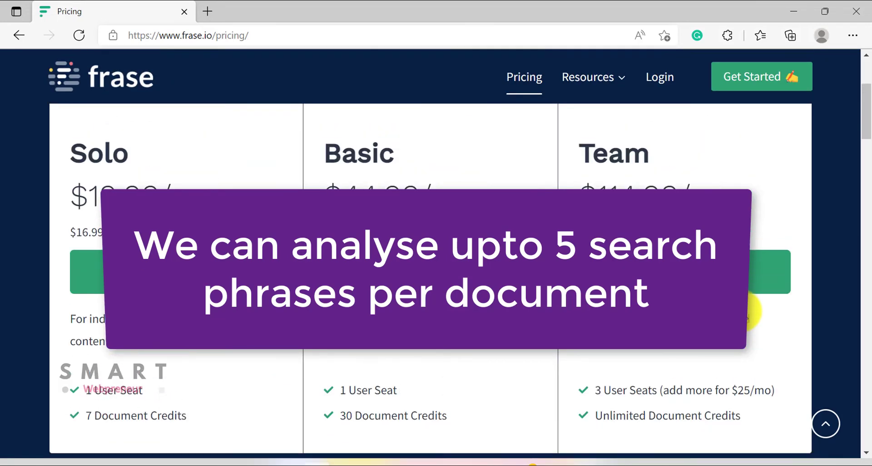